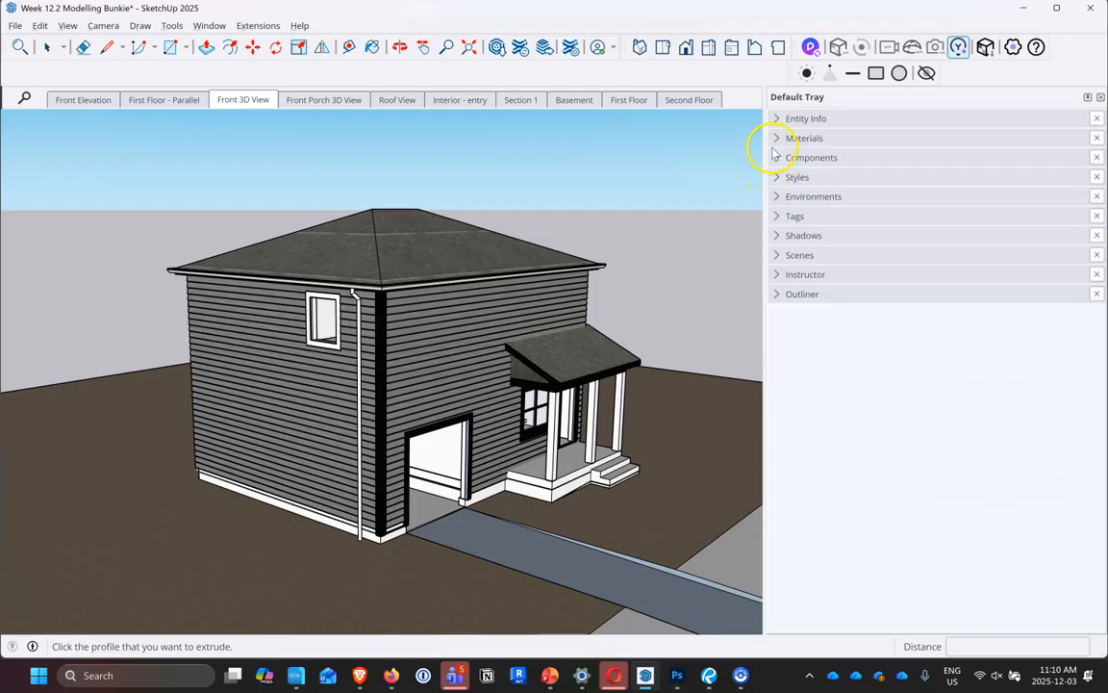
- Make the Anno - Sections tag visible so the model's section planes are shown
left_click(780, 217)
scroll(794, 322, "down", 3)
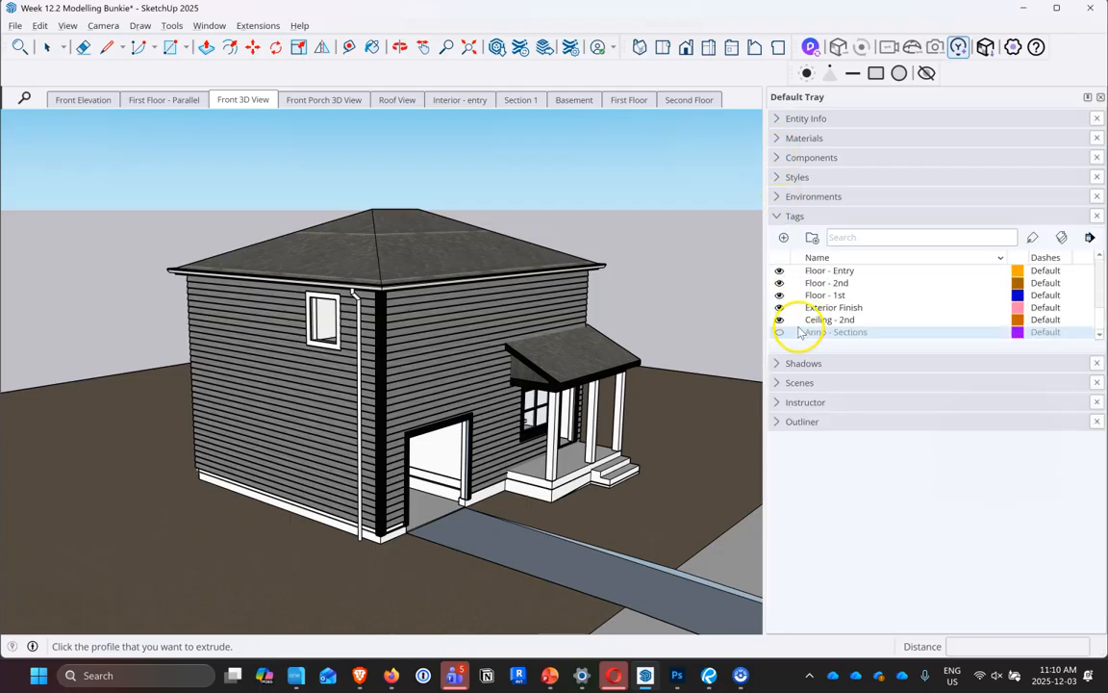
left_click(781, 332)
scroll(550, 302, "down", 8)
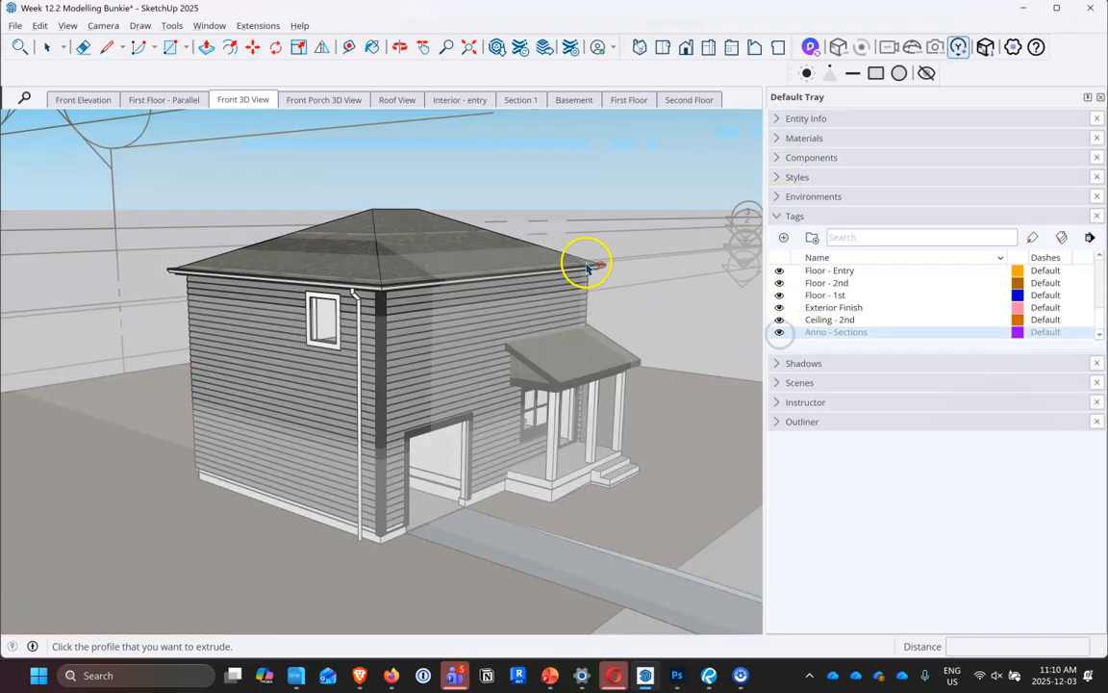
- Place a new section plane parallel to the porch-side wall of the house, keeping the default name and symbol
middle_click_drag(478, 279, 420, 354)
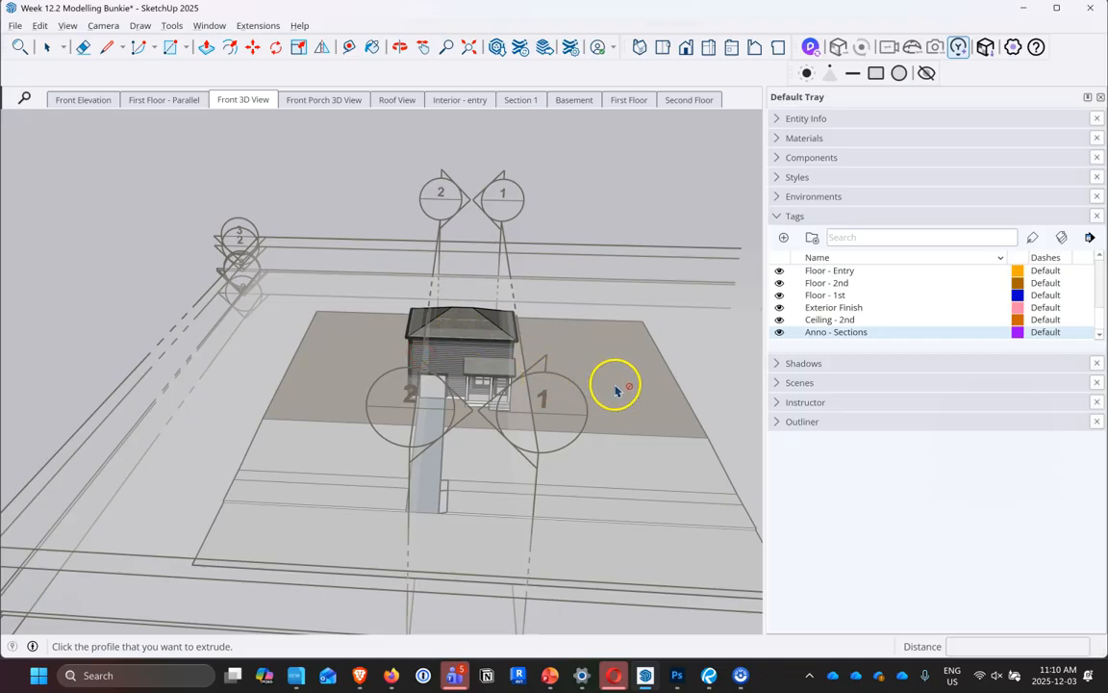
scroll(621, 385, "up", 5)
middle_click_drag(623, 384, 301, 351)
scroll(391, 408, "up", 5)
mouse_move(391, 408)
middle_mouse_down()
mouse_move(354, 428)
mouse_move(377, 426)
middle_mouse_up()
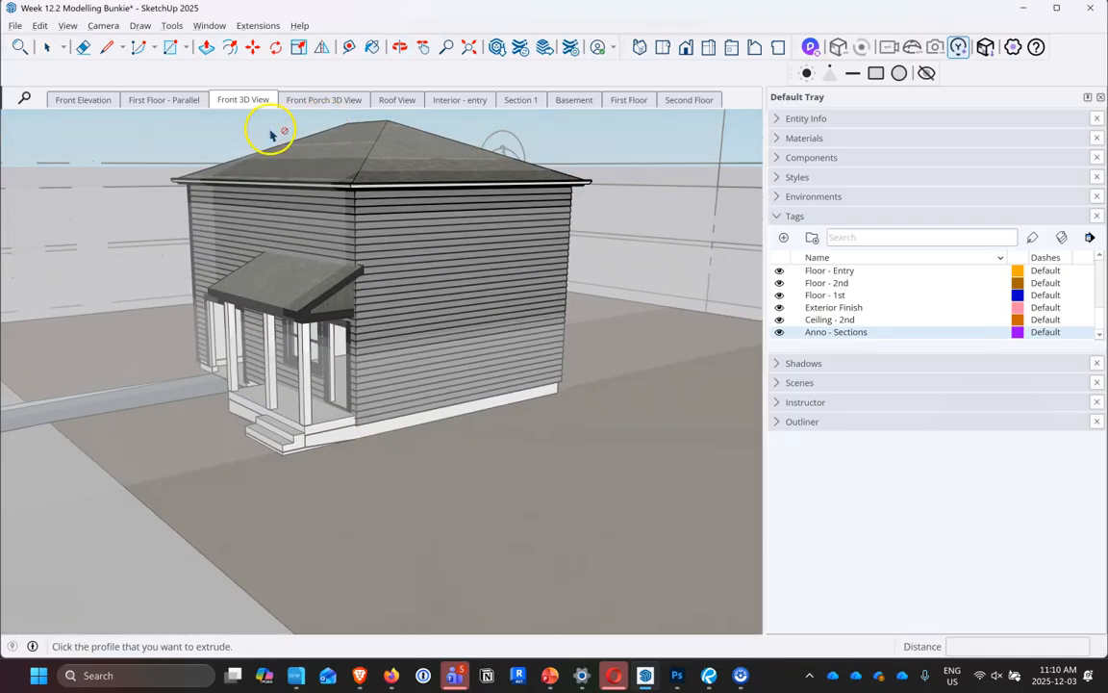
scroll(376, 416, "up", 3)
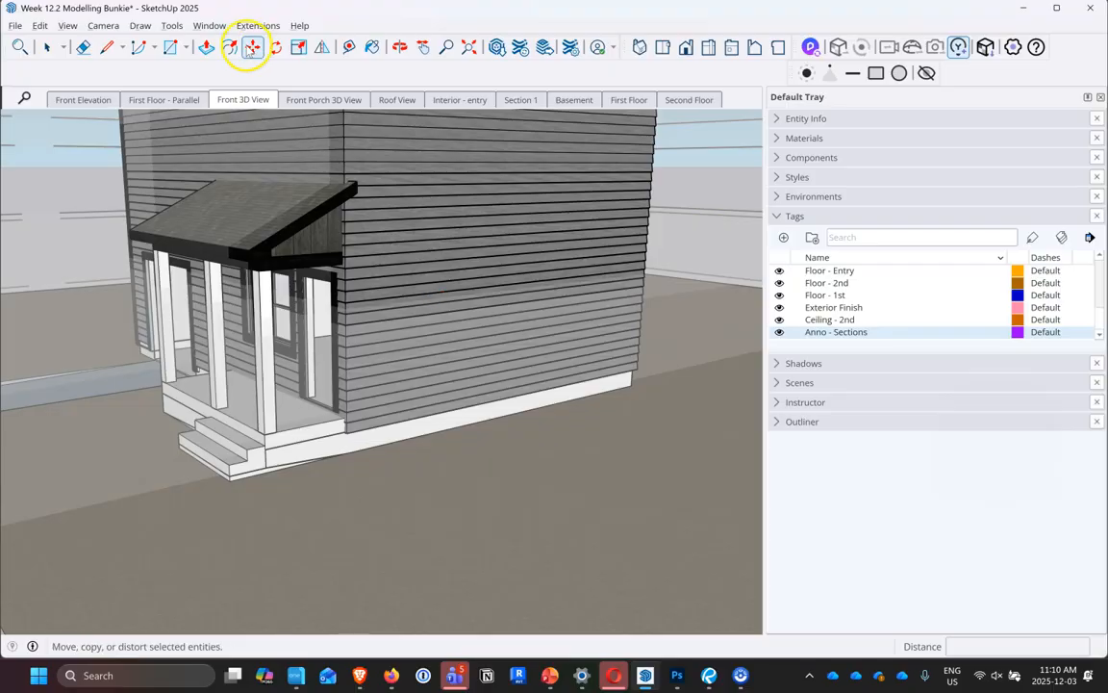
left_click(173, 27)
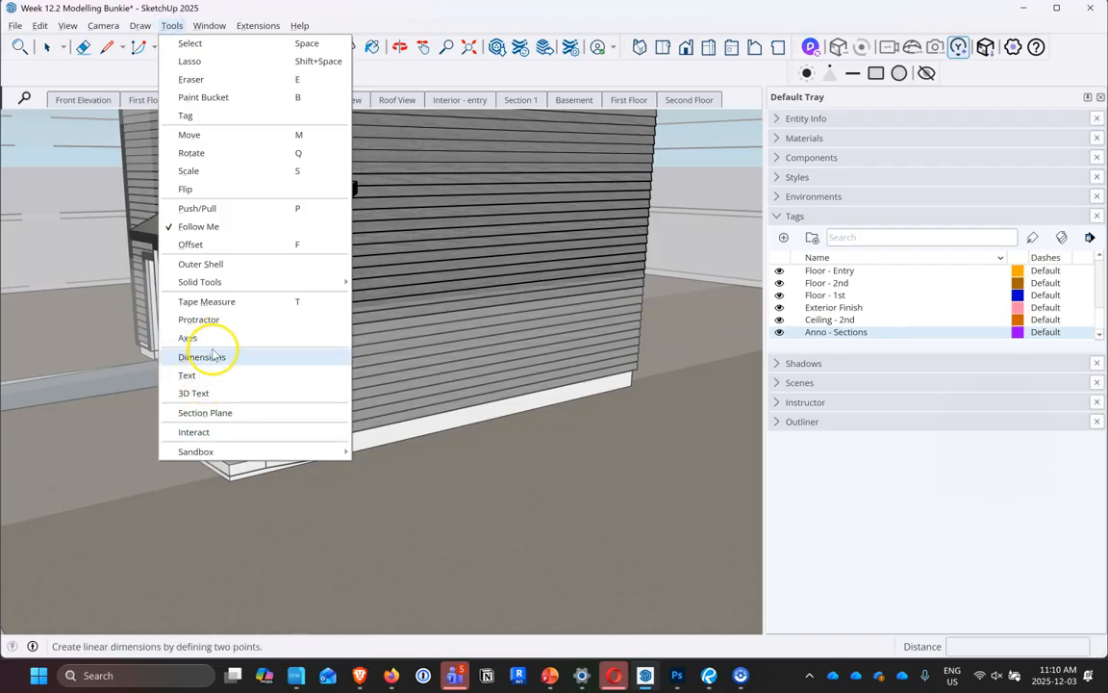
mouse_move(215, 282)
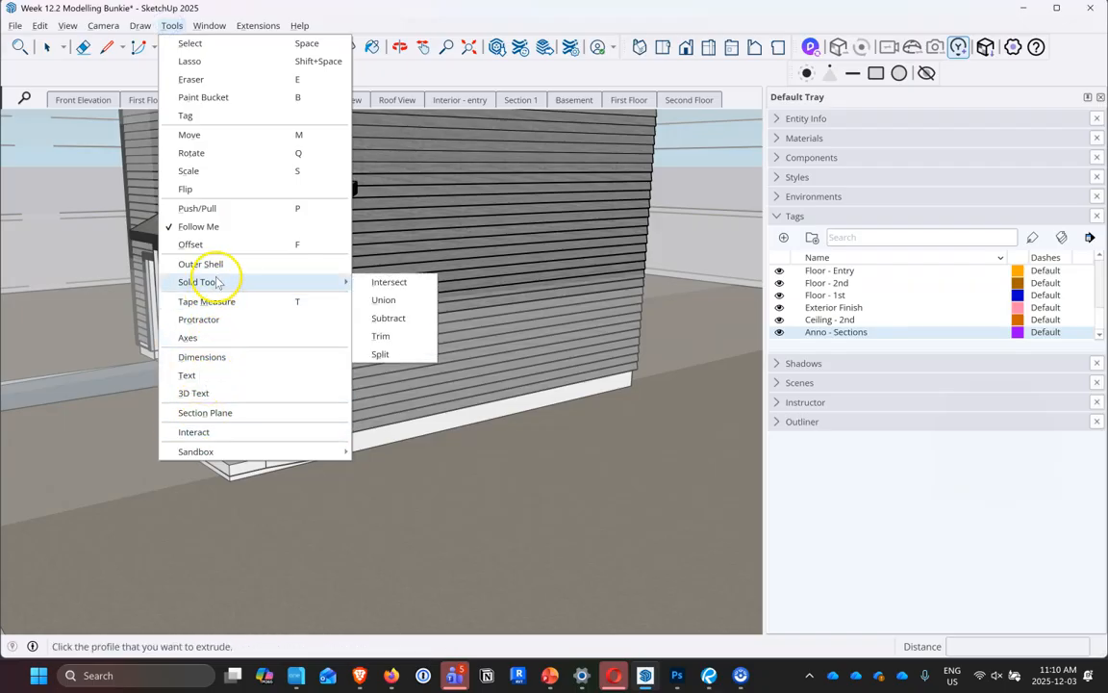
left_click(214, 413)
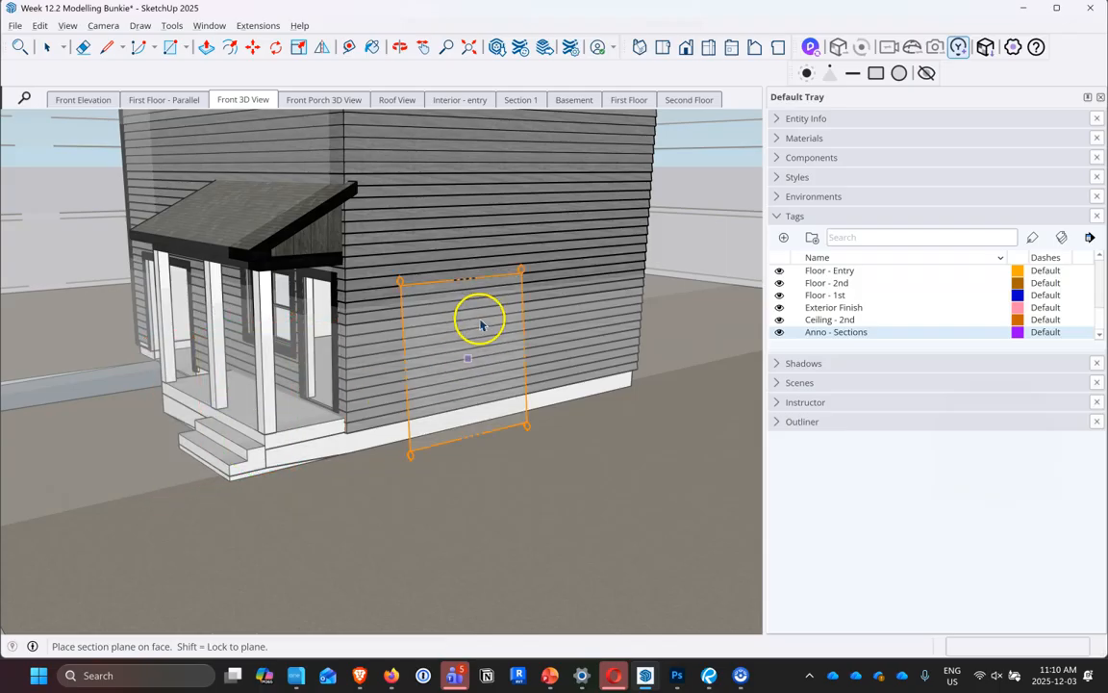
left_click(475, 219)
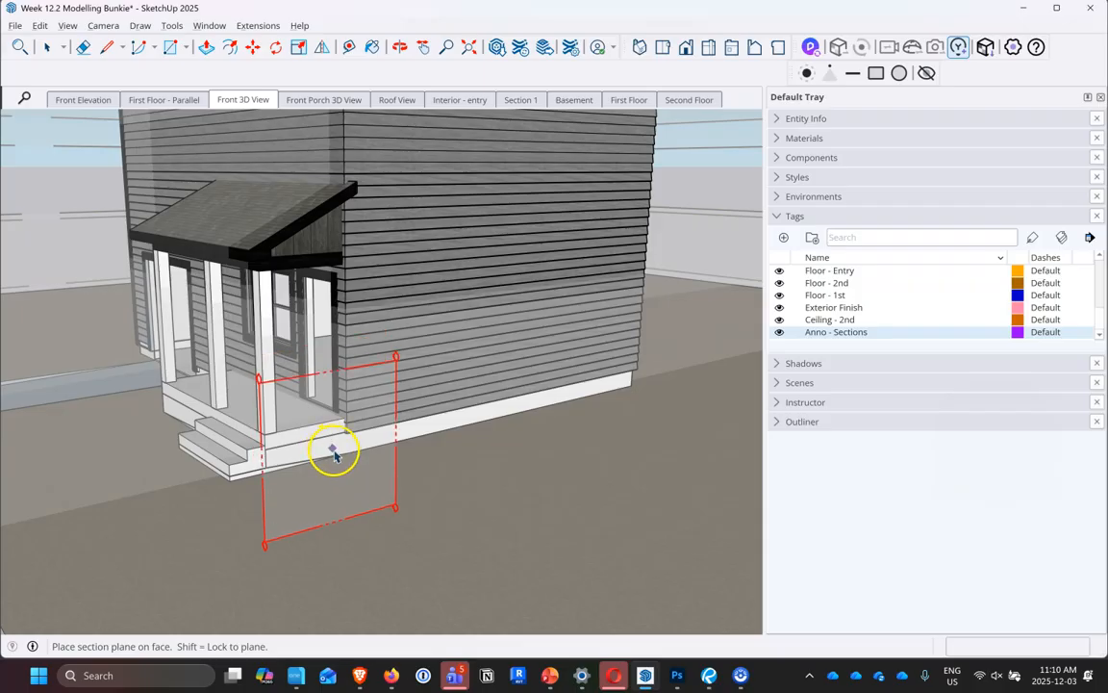
left_click(334, 450)
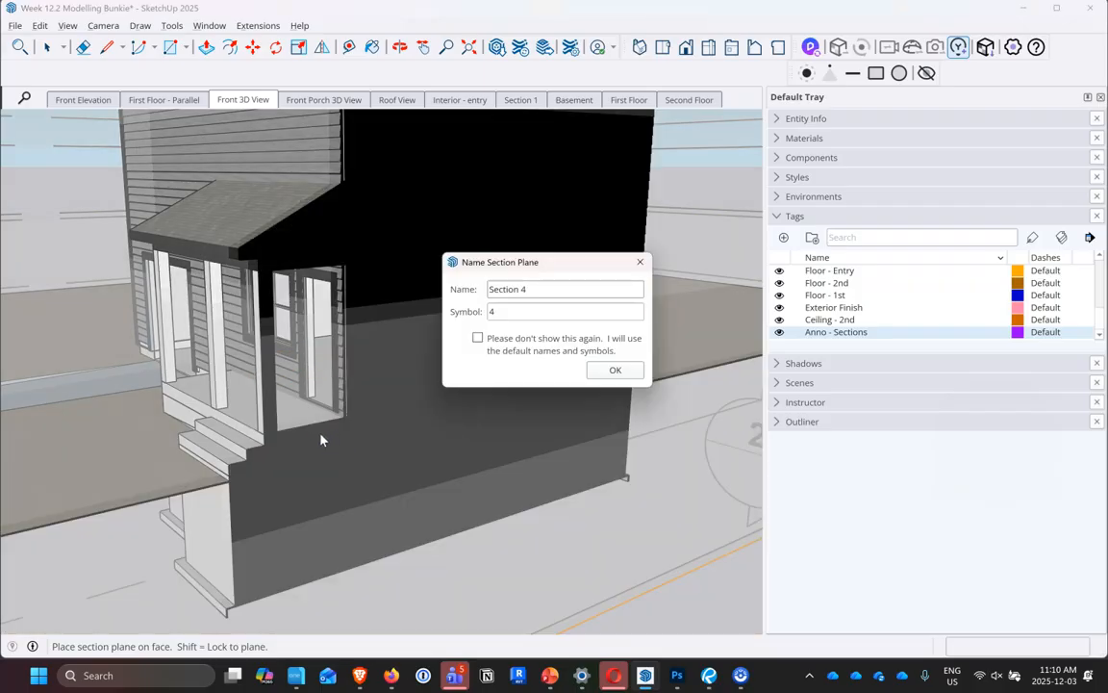
left_click(611, 371)
- Move the new section plane about 24' 10 1/8" into the house, in line with section plane 2
middle_click_drag(366, 388, 453, 358)
scroll(332, 256, "down", 3)
scroll(478, 351, "down", 2)
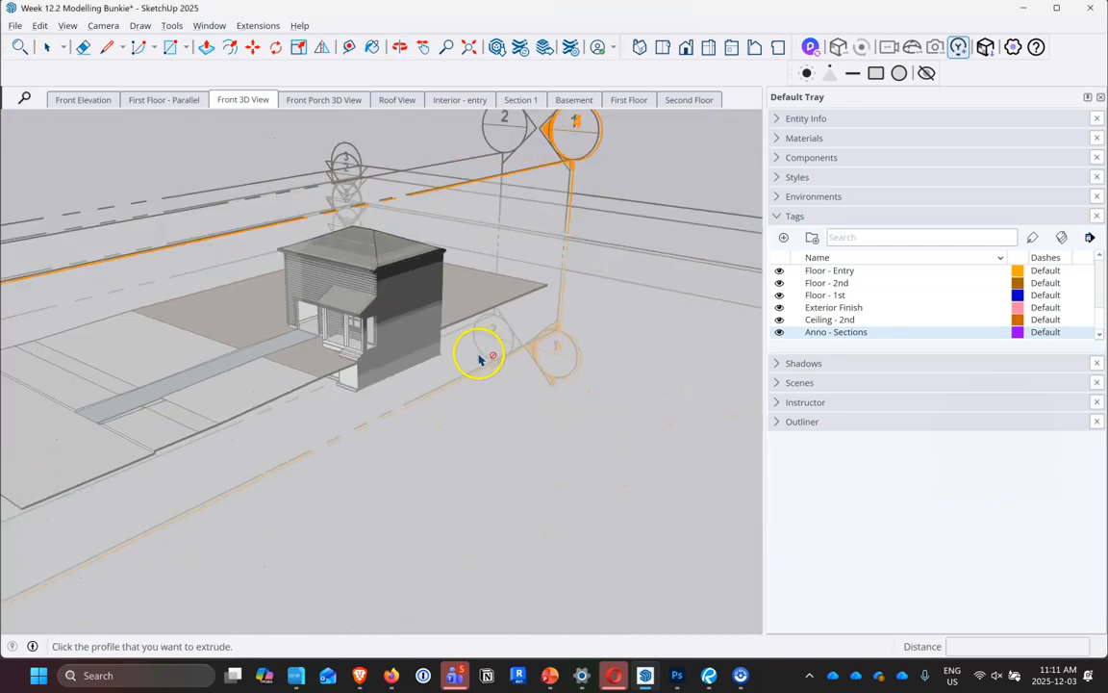
scroll(580, 182, "up", 1)
scroll(580, 181, "up", 2)
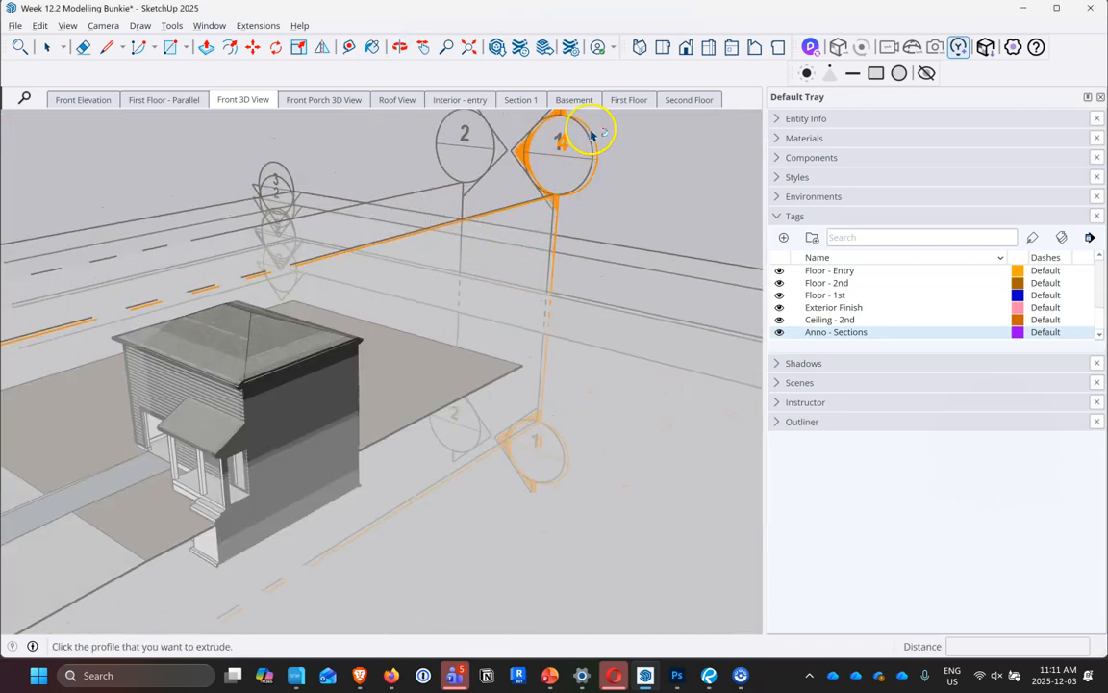
left_click(253, 47)
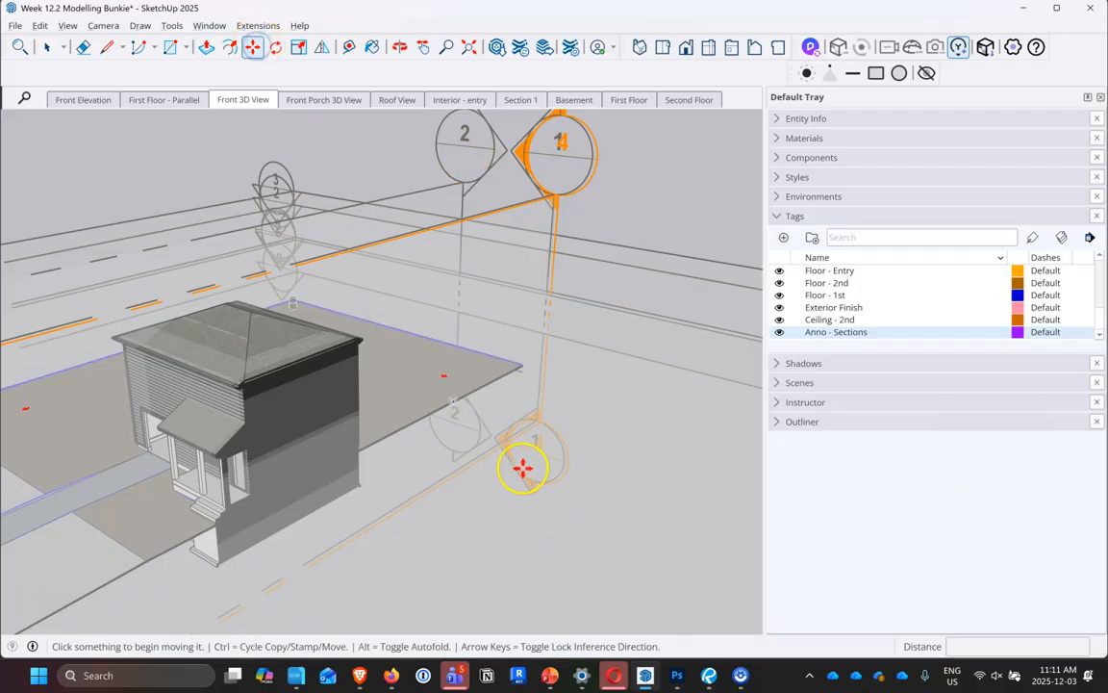
left_click(518, 460)
key("ctrl")
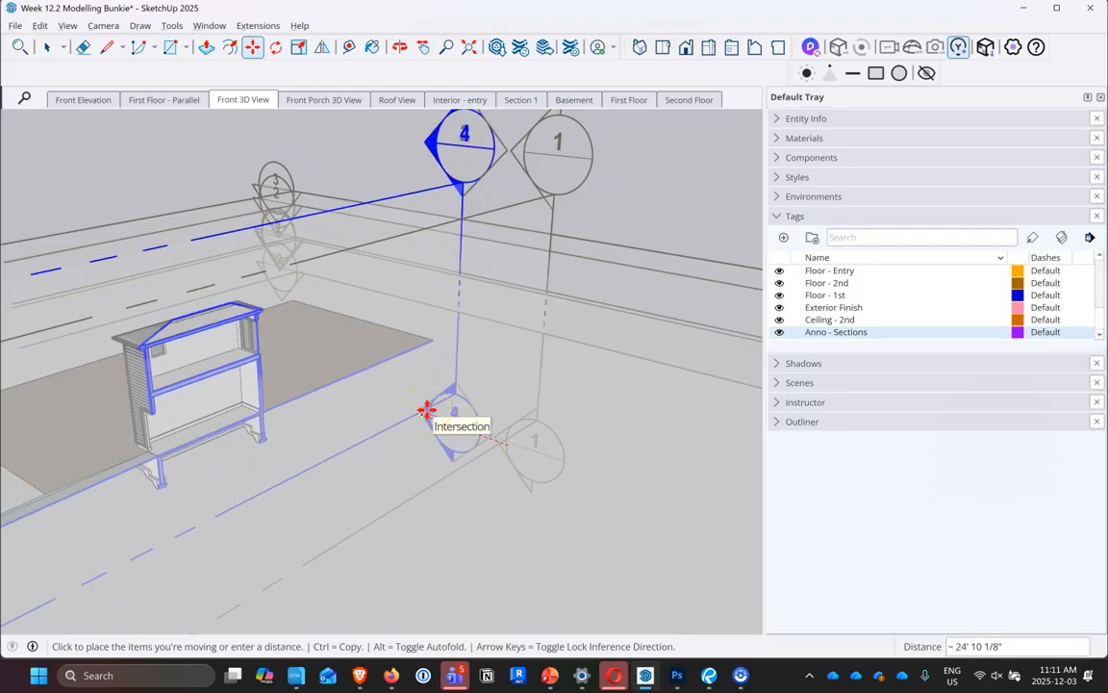
left_click(429, 411)
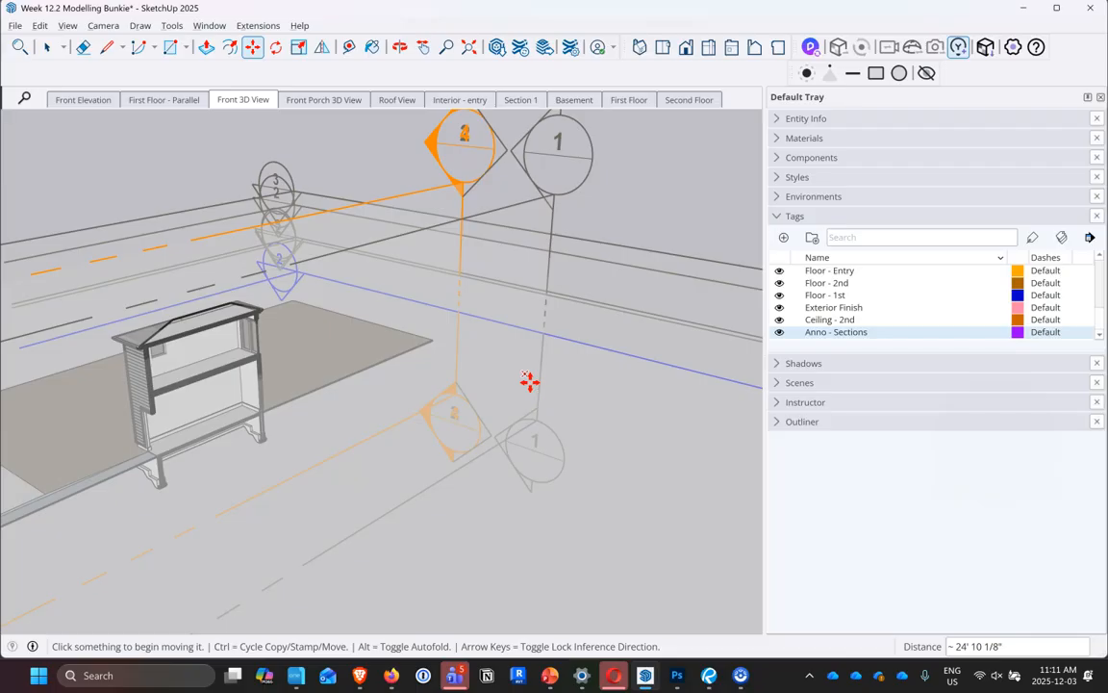
- Assign the Anno - Sections tag to the new section plane
left_click(775, 120)
left_click(46, 47)
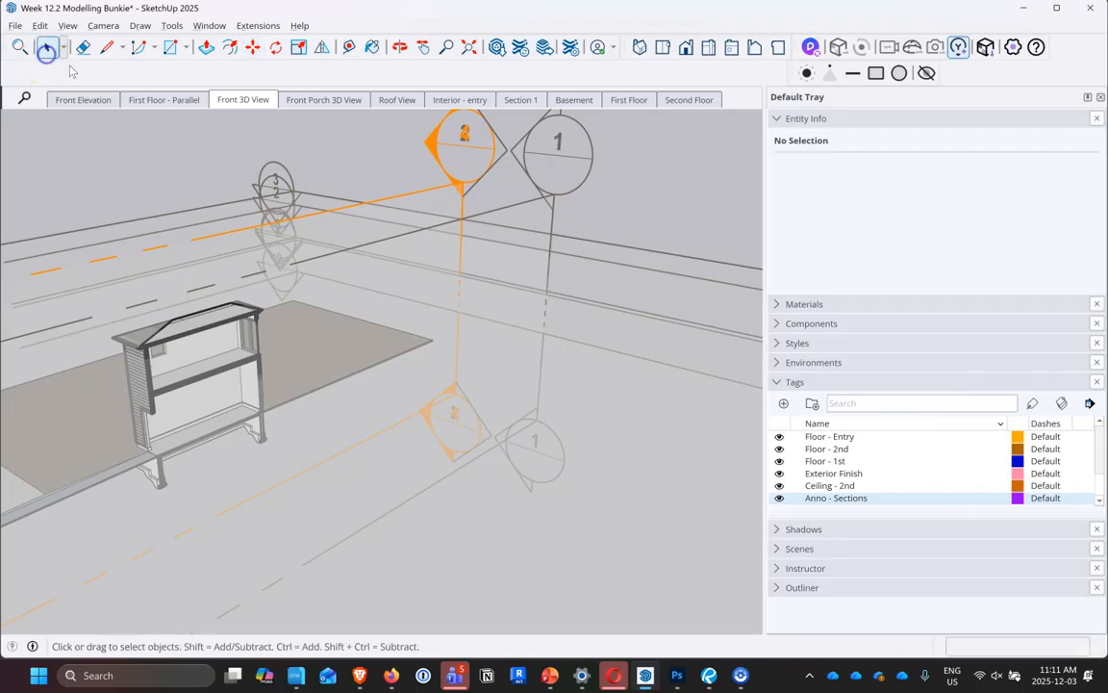
left_click(448, 193)
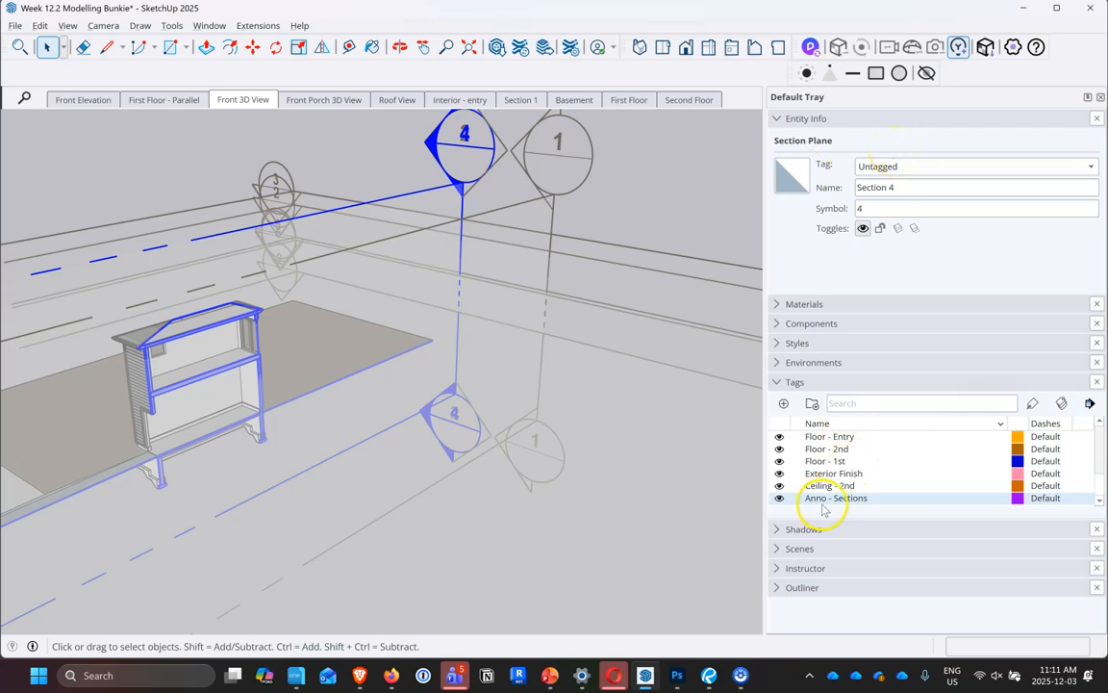
left_click(938, 167)
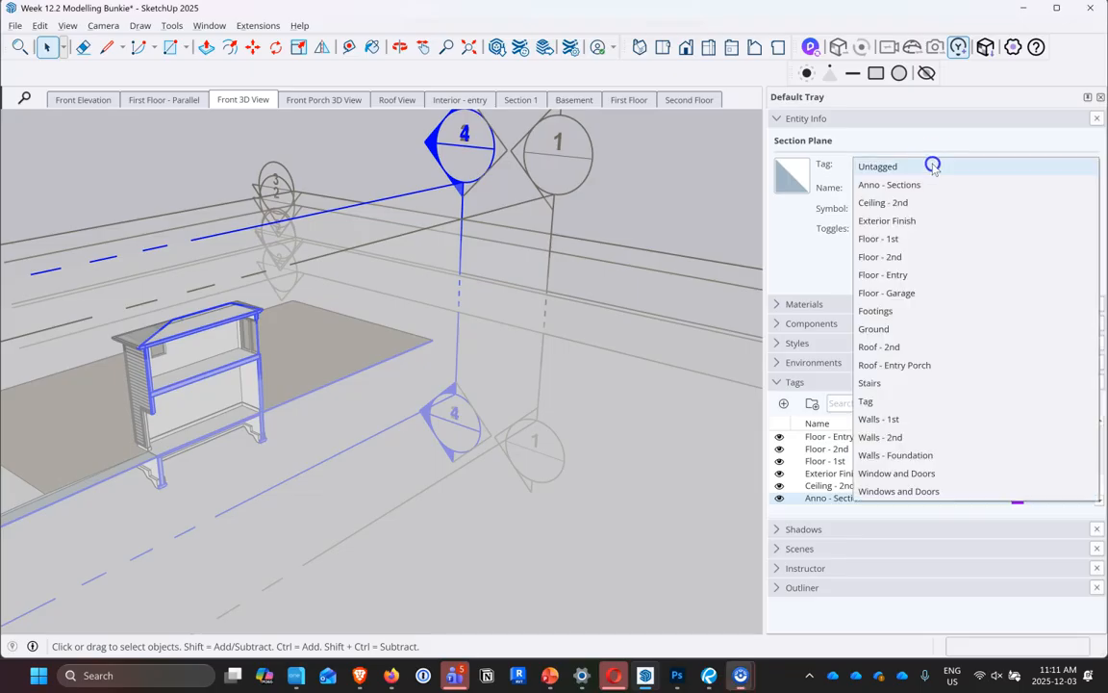
left_click(912, 182)
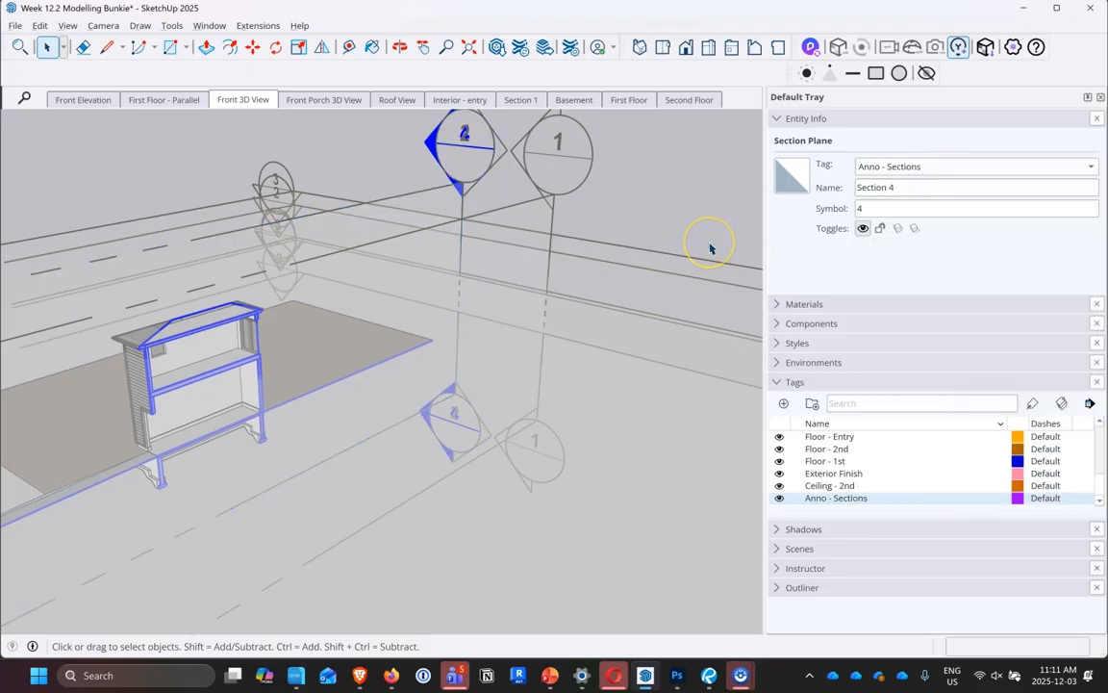
- Shift the tagged section plane about 4' 7 11/16" deeper into the house, and about 9' 1 7/8" back toward section plane 1
left_click(252, 46)
left_click(419, 378)
left_click(412, 373)
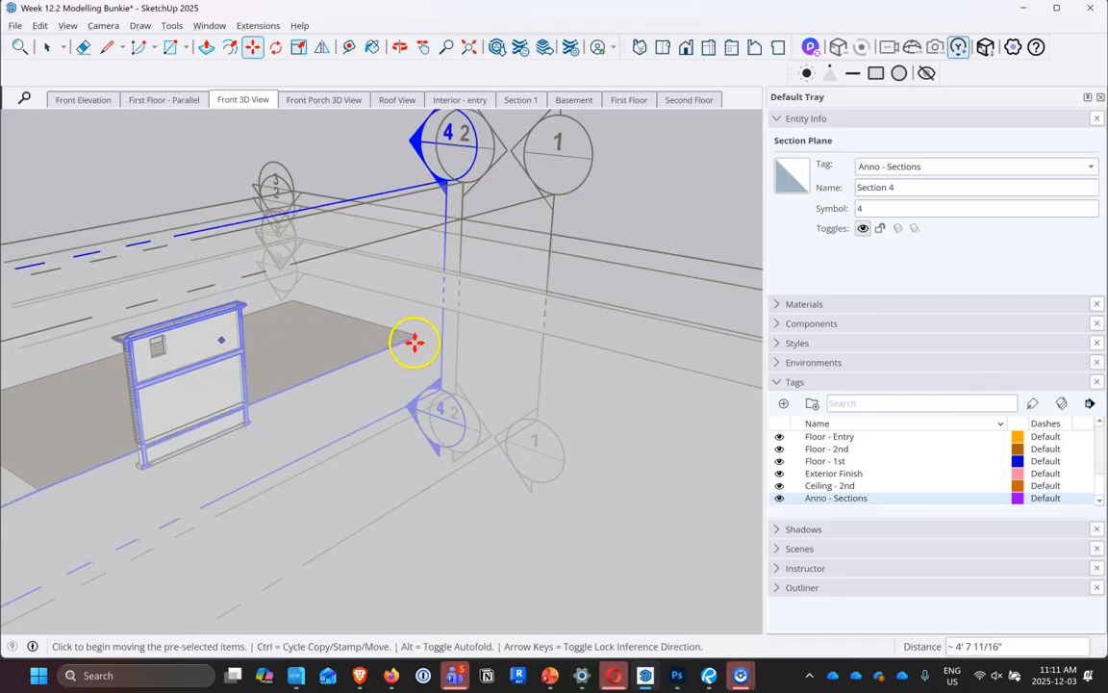
left_click(439, 328)
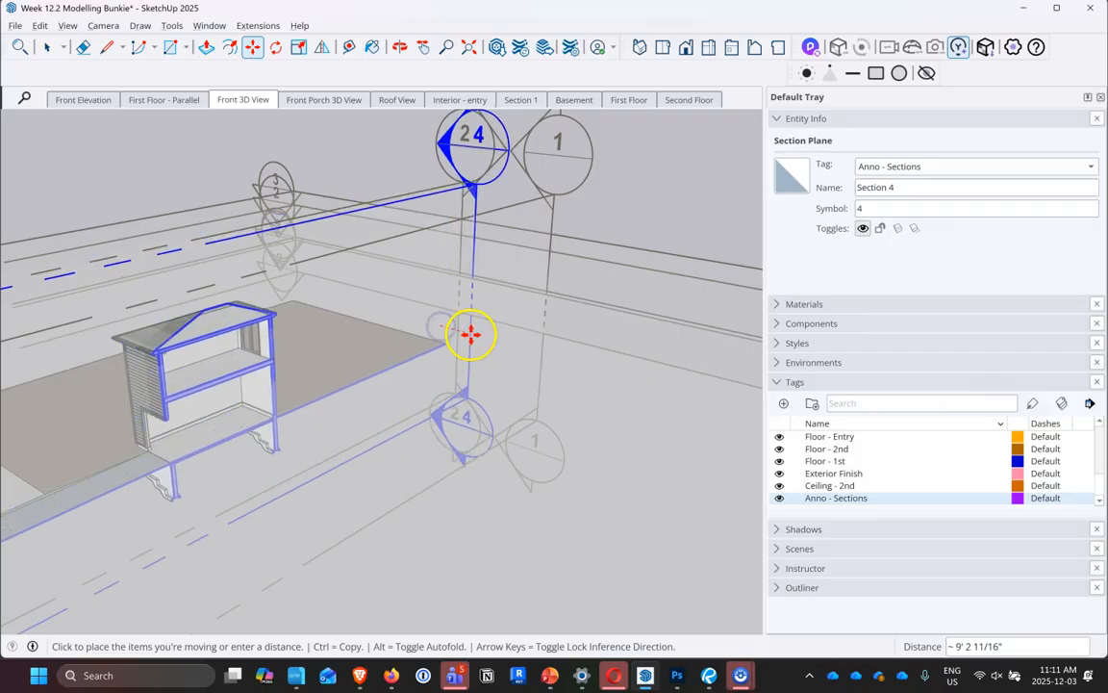
left_click(470, 329)
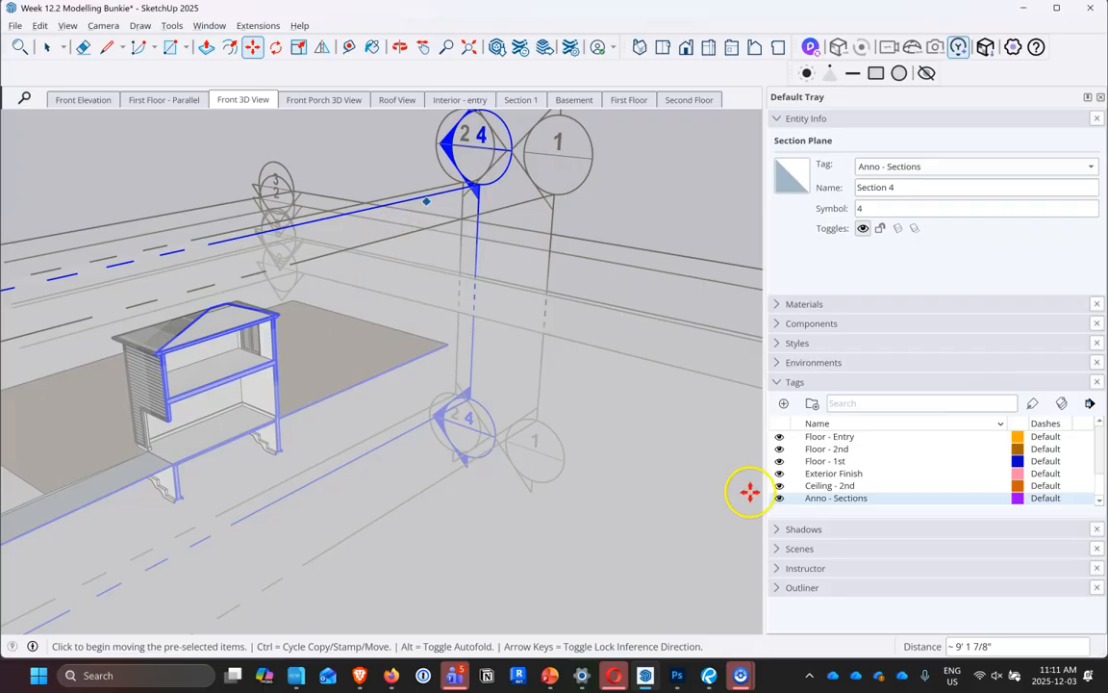
- Show the scene settings and orient the camera to the standard Right view, framing the section cut through the house
left_click(778, 119)
left_click(779, 217)
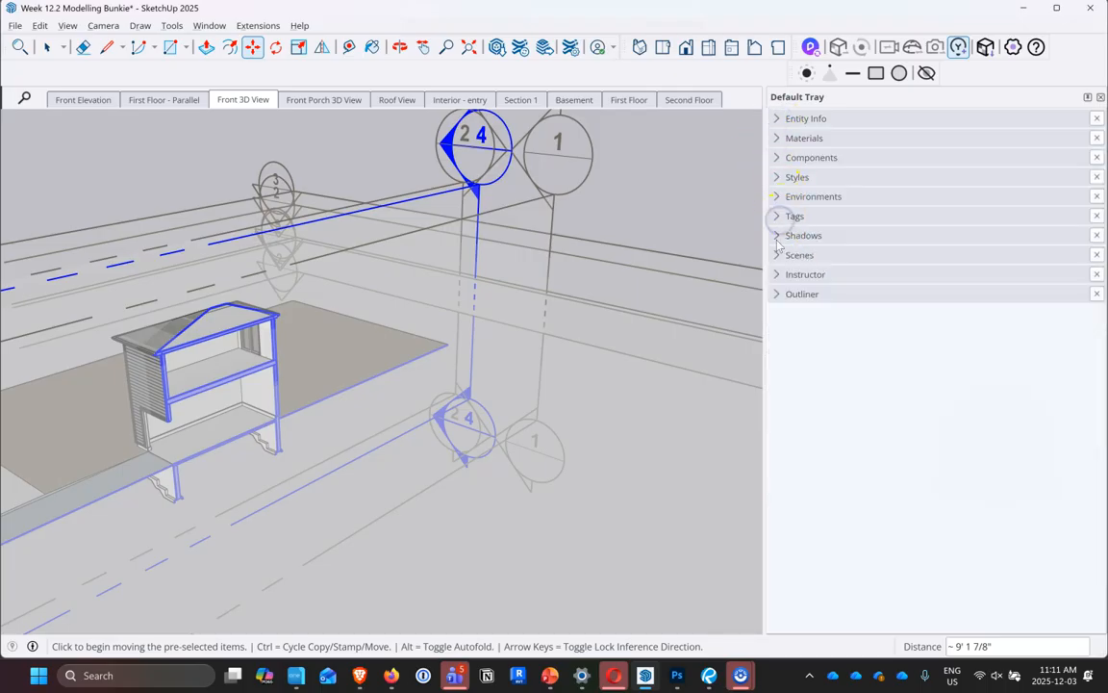
left_click(776, 254)
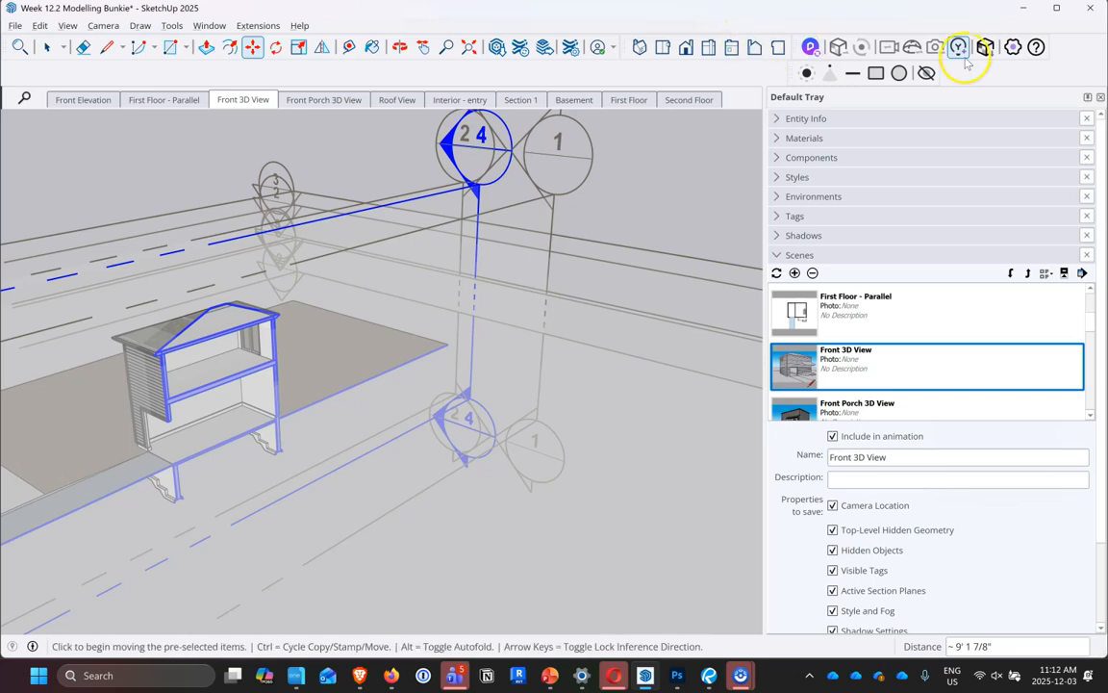
right_click(1062, 53)
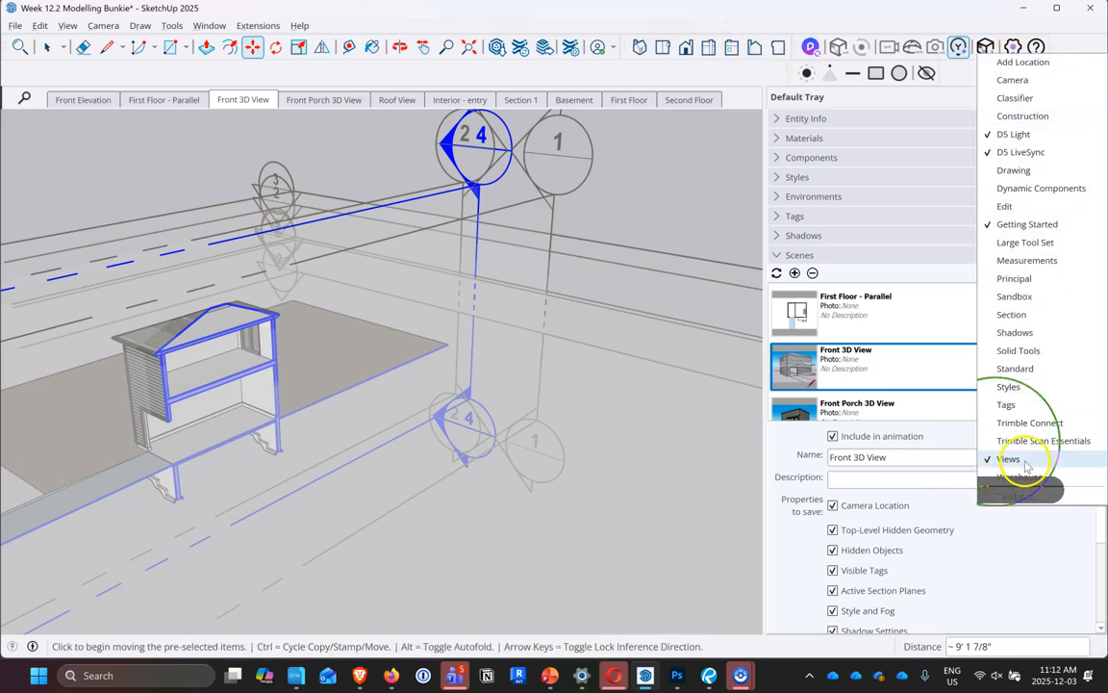
left_click(754, 50)
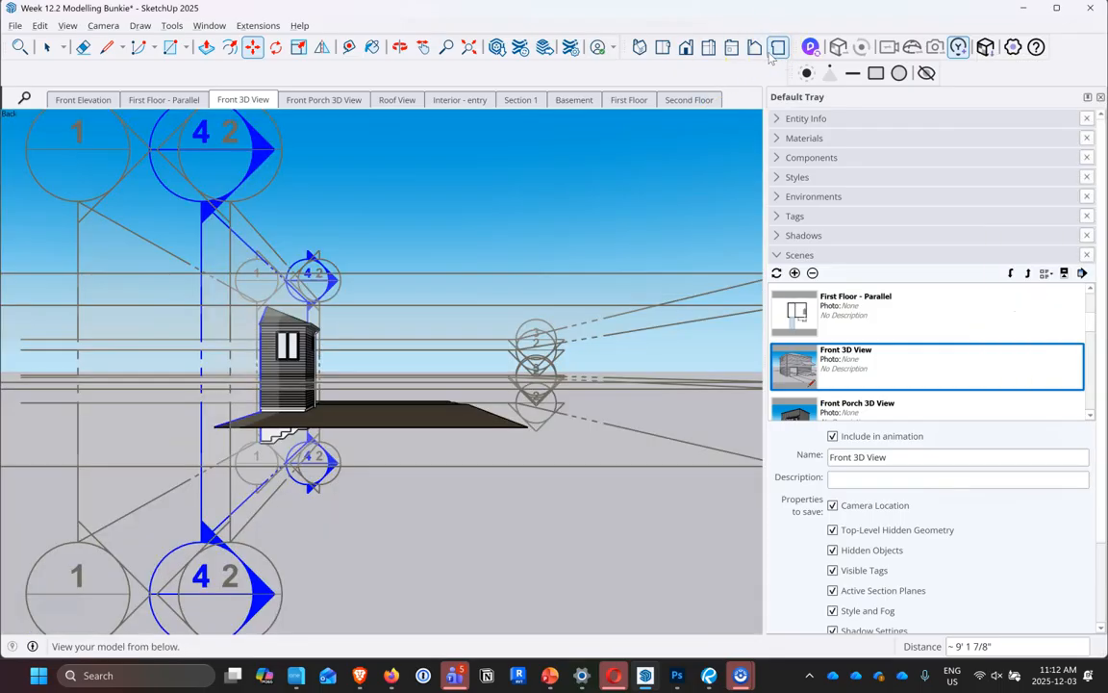
left_click(775, 50)
left_click(732, 50)
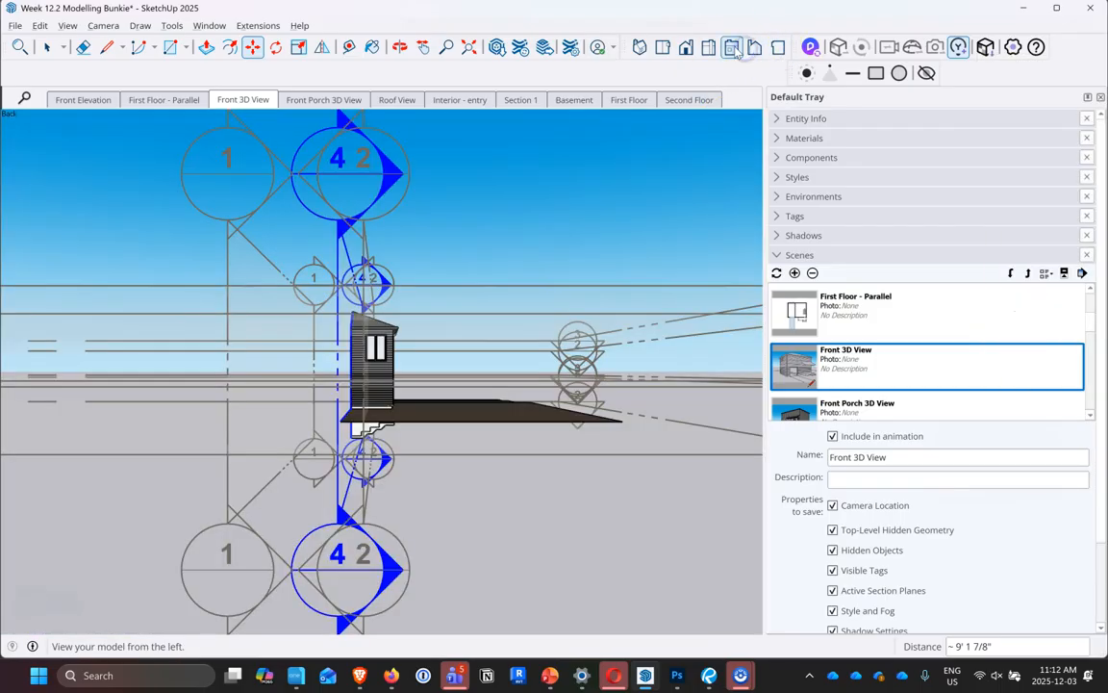
left_click(712, 49)
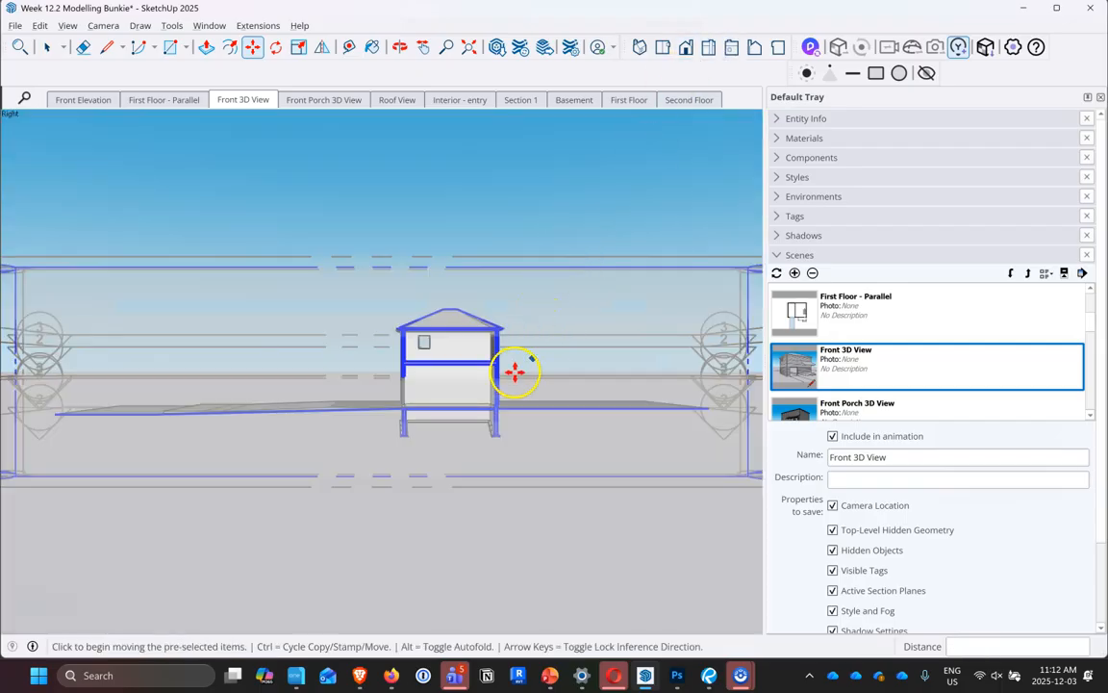
scroll(493, 373, "up", 3)
scroll(481, 371, "up", 1)
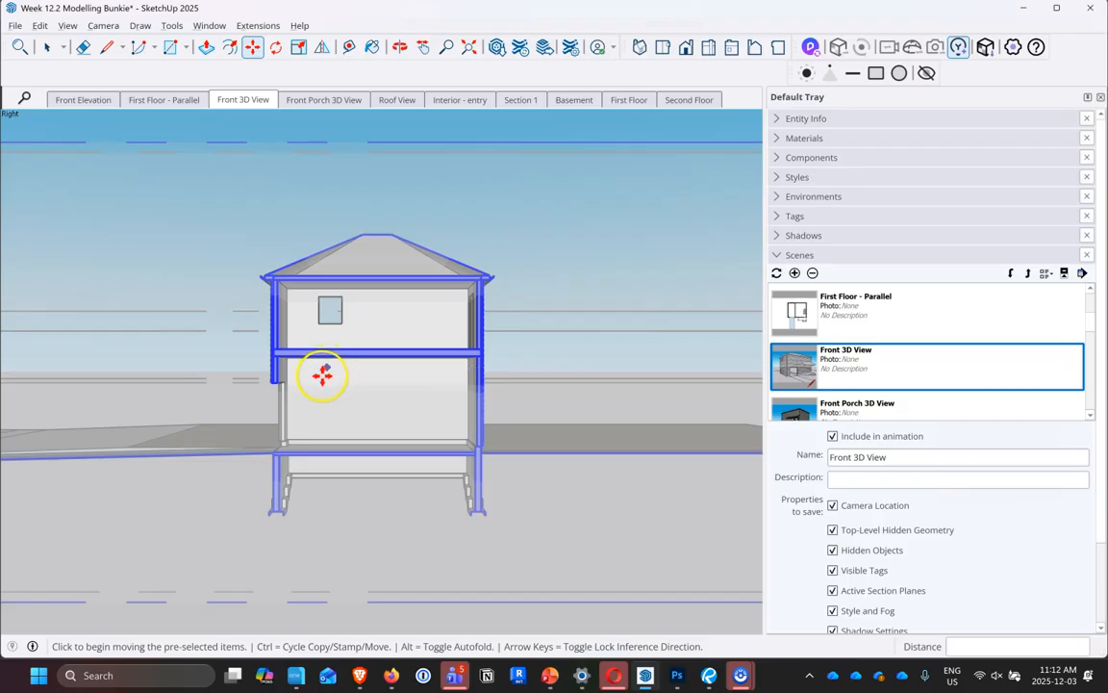
scroll(322, 375, "up", 1)
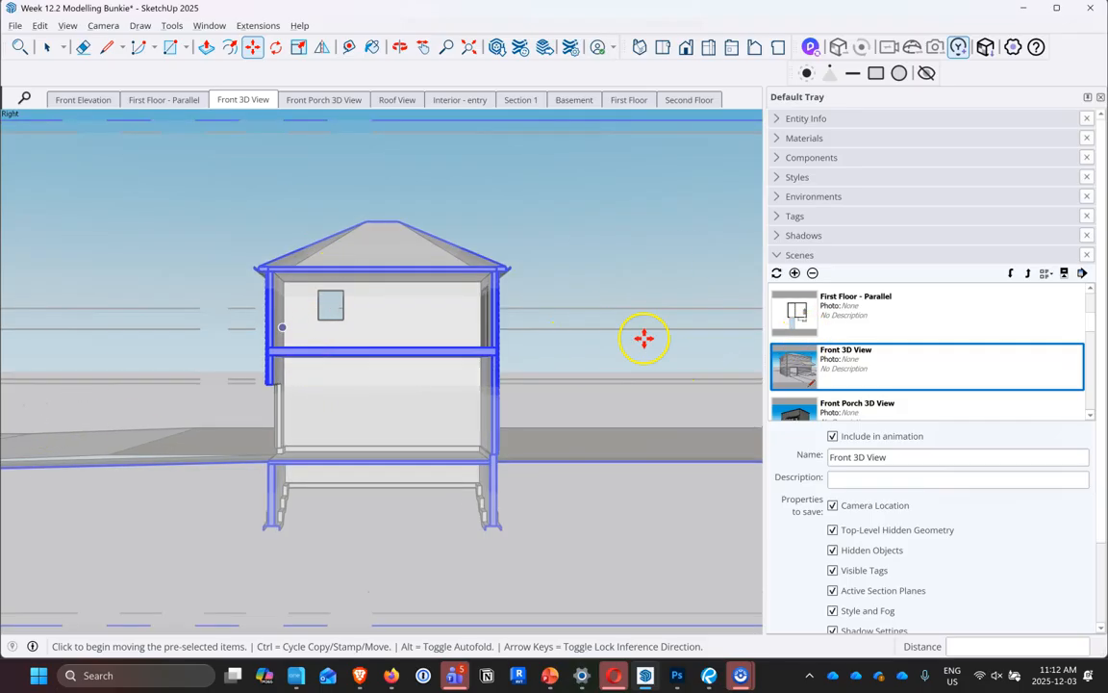
- Add a scene with the style changes saved as a new style, naming it Section 4 with the description Garage Section
left_click(795, 273)
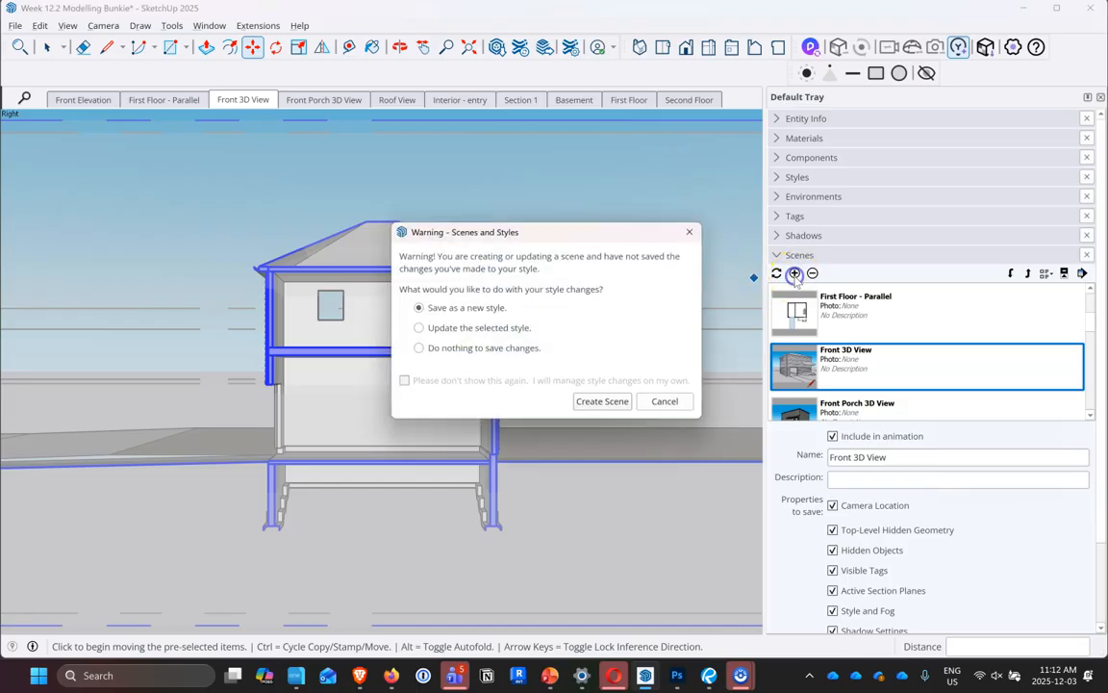
left_click(604, 403)
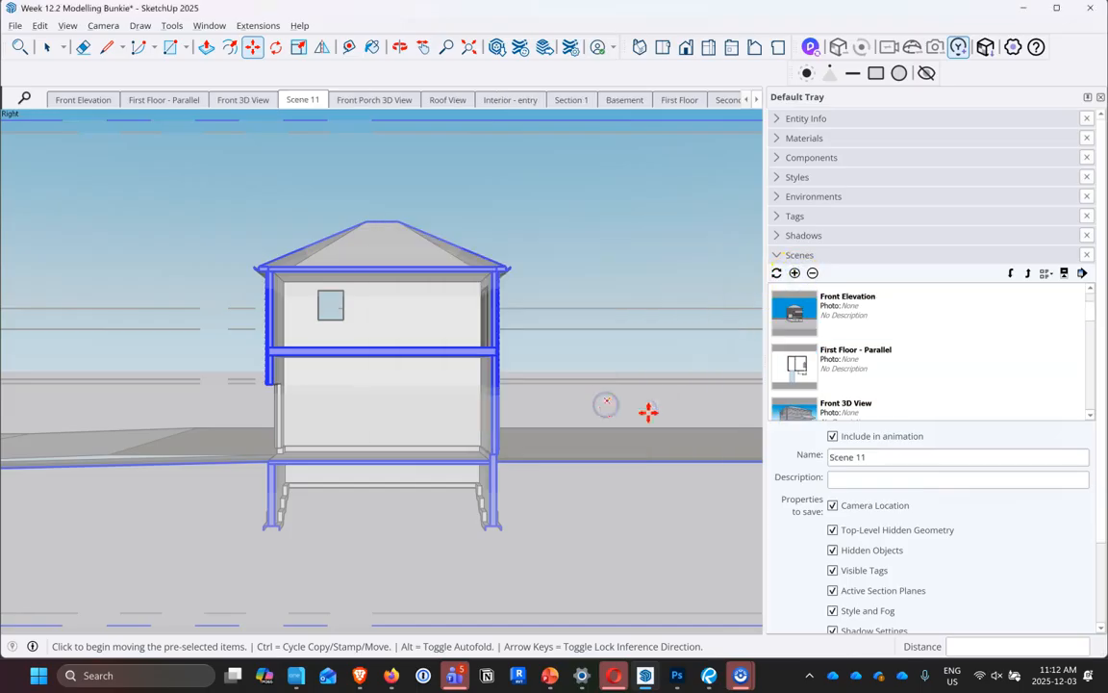
left_click(884, 463)
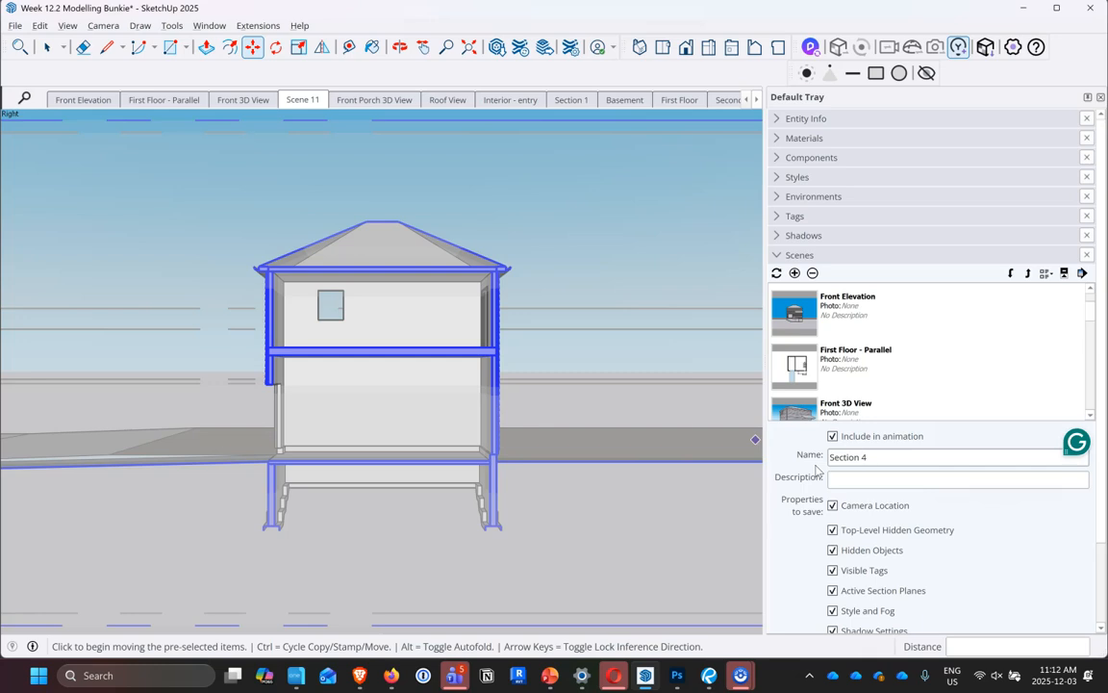
left_click(820, 466)
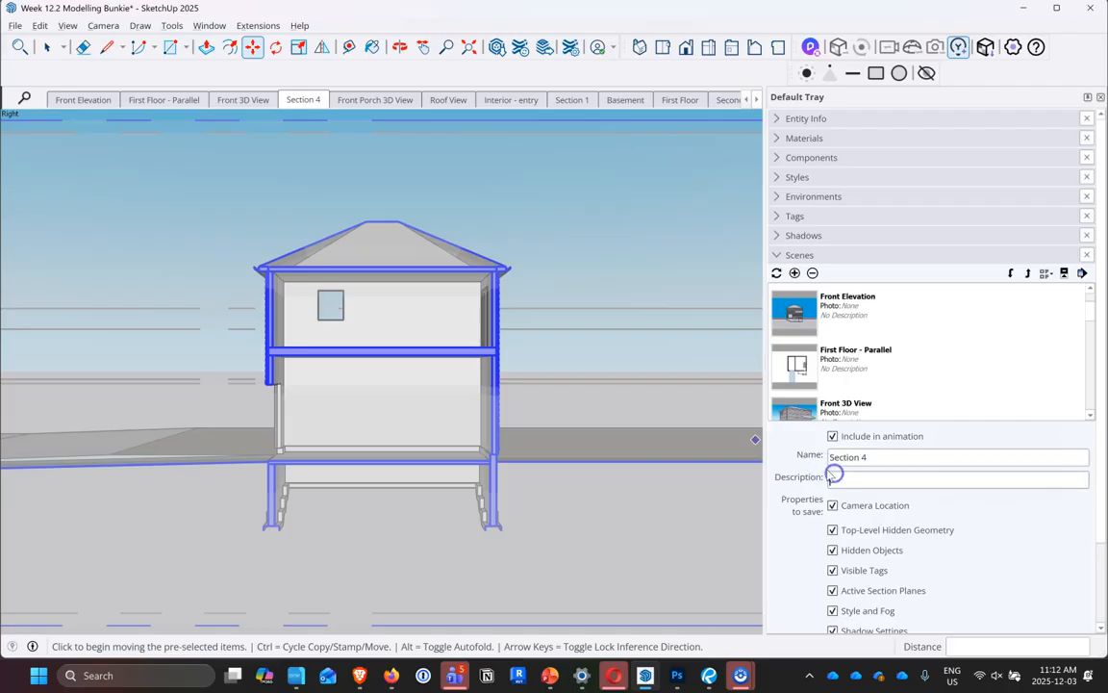
left_click(829, 478)
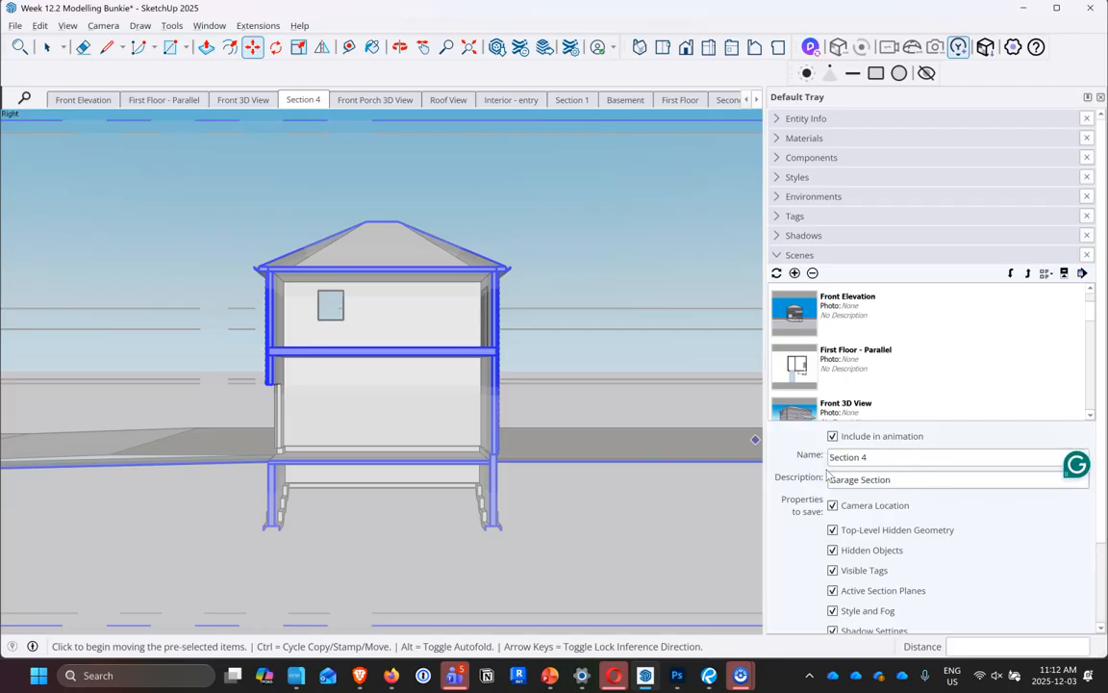
- Find the Section 4 scene in the scene list and select it
scroll(845, 395, "down", 2)
scroll(895, 278, "down", 5)
scroll(893, 277, "down", 5)
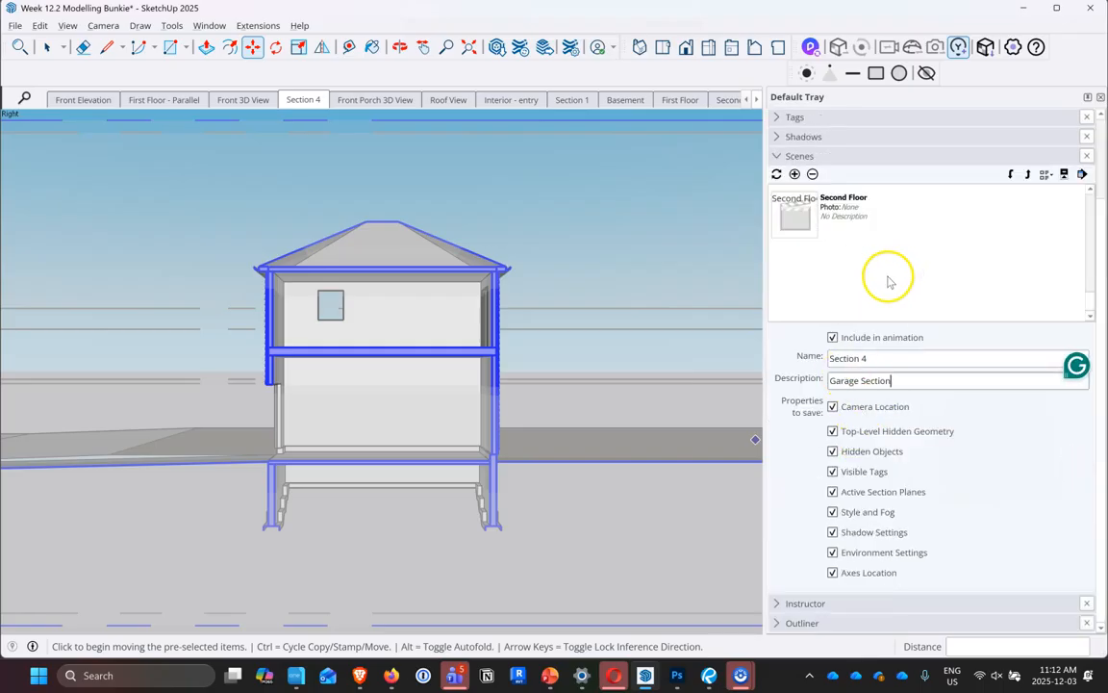
scroll(883, 274, "up", 5)
scroll(877, 270, "up", 2)
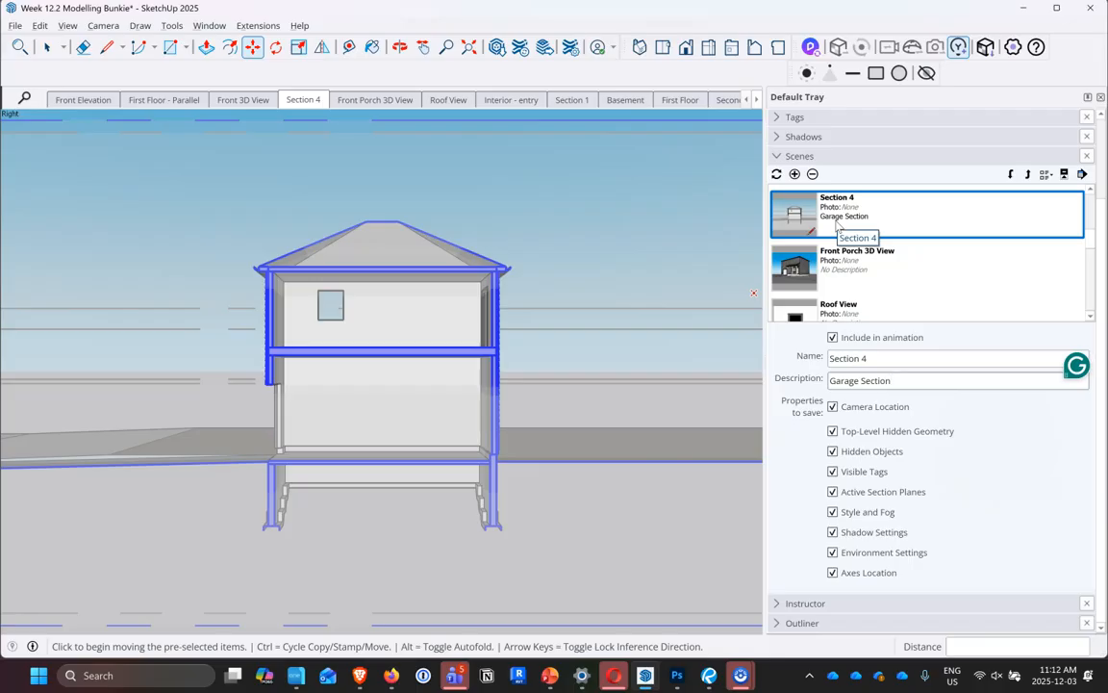
left_click(821, 205)
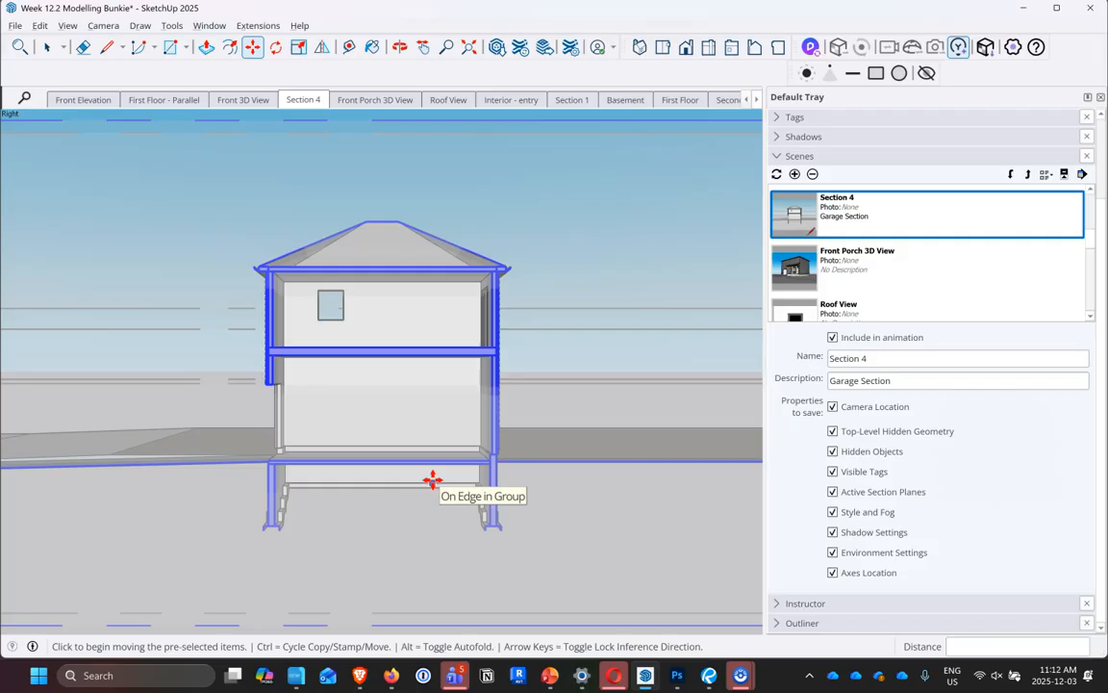
- Hide the Anno - Sections tag so the section plane symbols do not show in the view
left_click(784, 158)
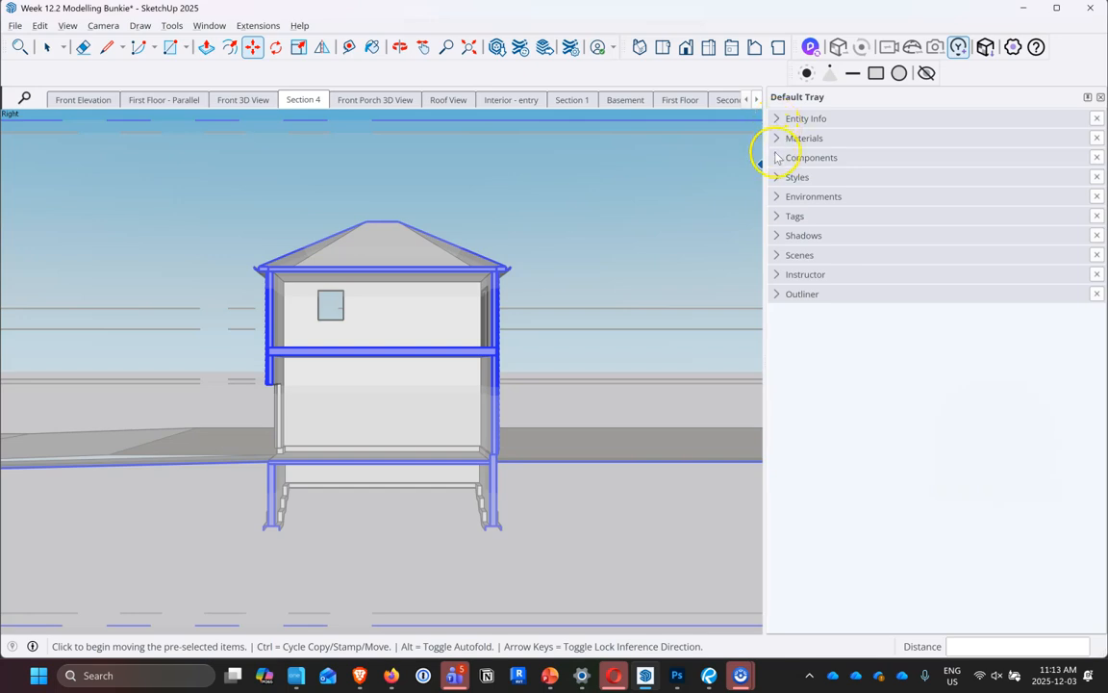
left_click(776, 216)
scroll(780, 317, "down", 3)
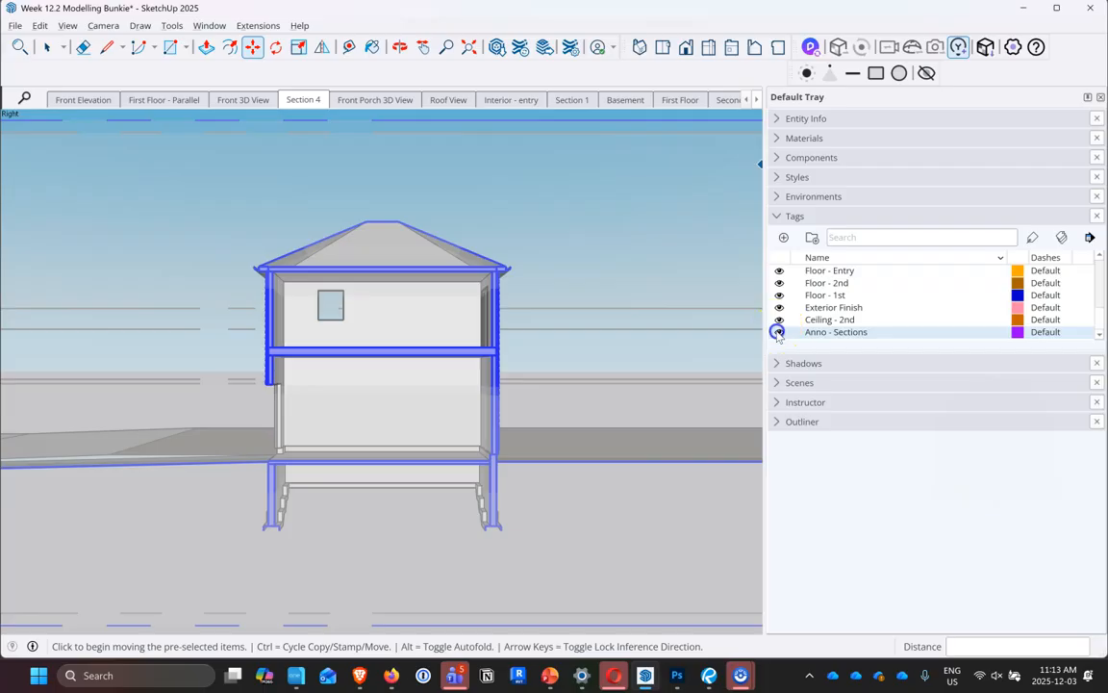
left_click(780, 332)
left_click(774, 217)
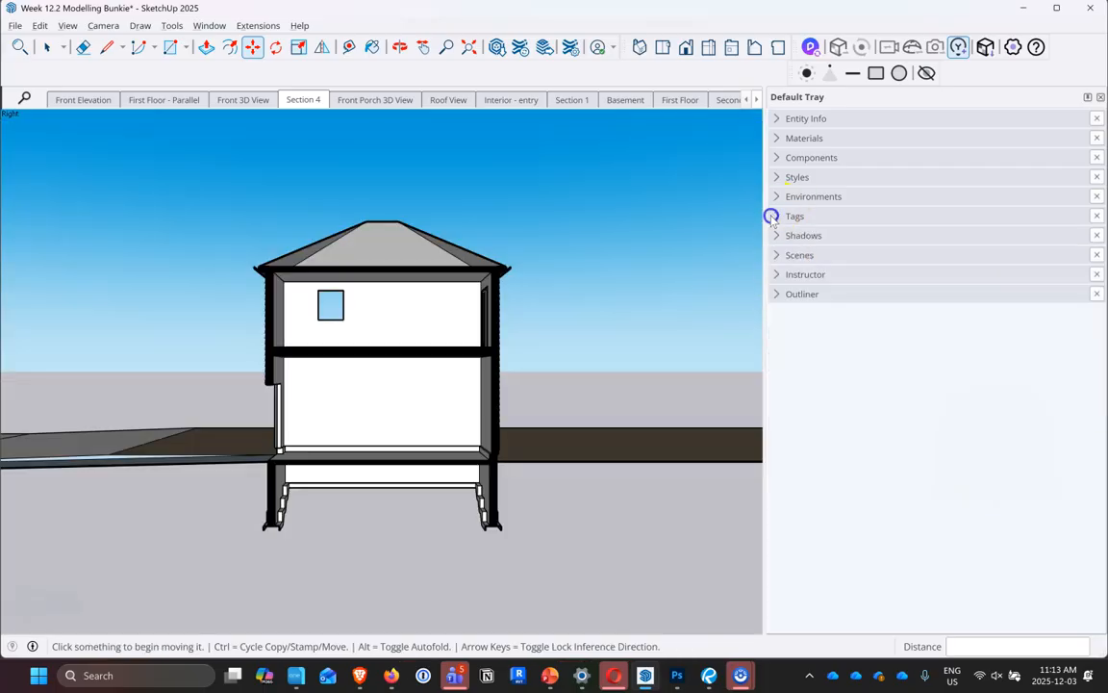
- Update the Section 4 scene with all properties included
left_click(776, 255)
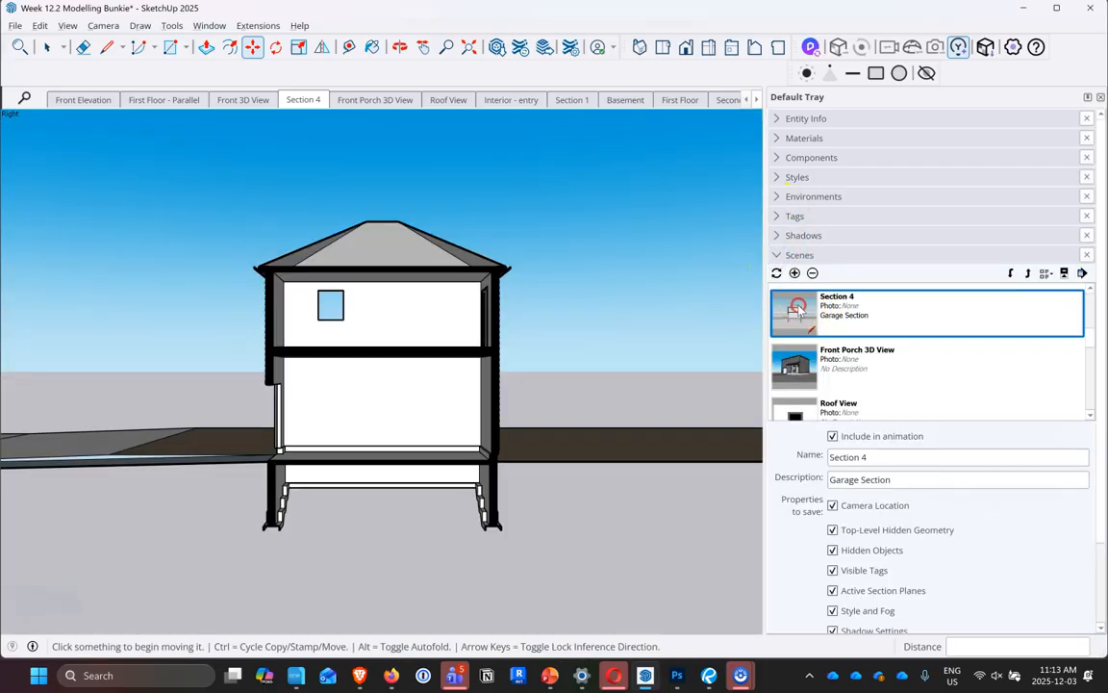
right_click(796, 304)
left_click(837, 332)
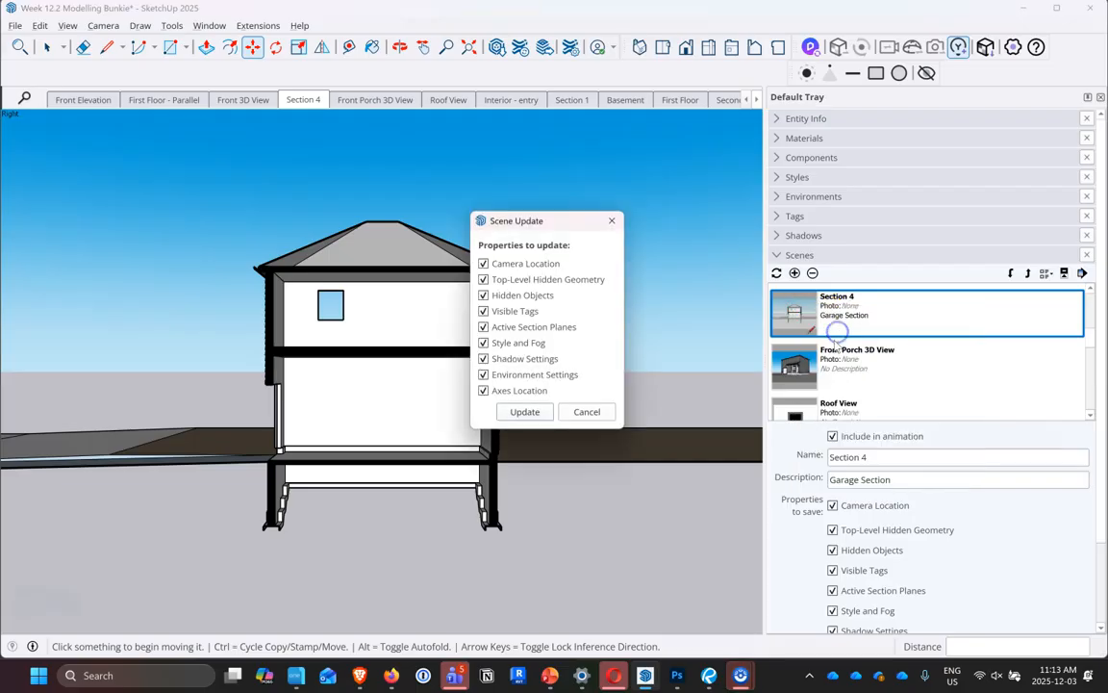
left_click(544, 412)
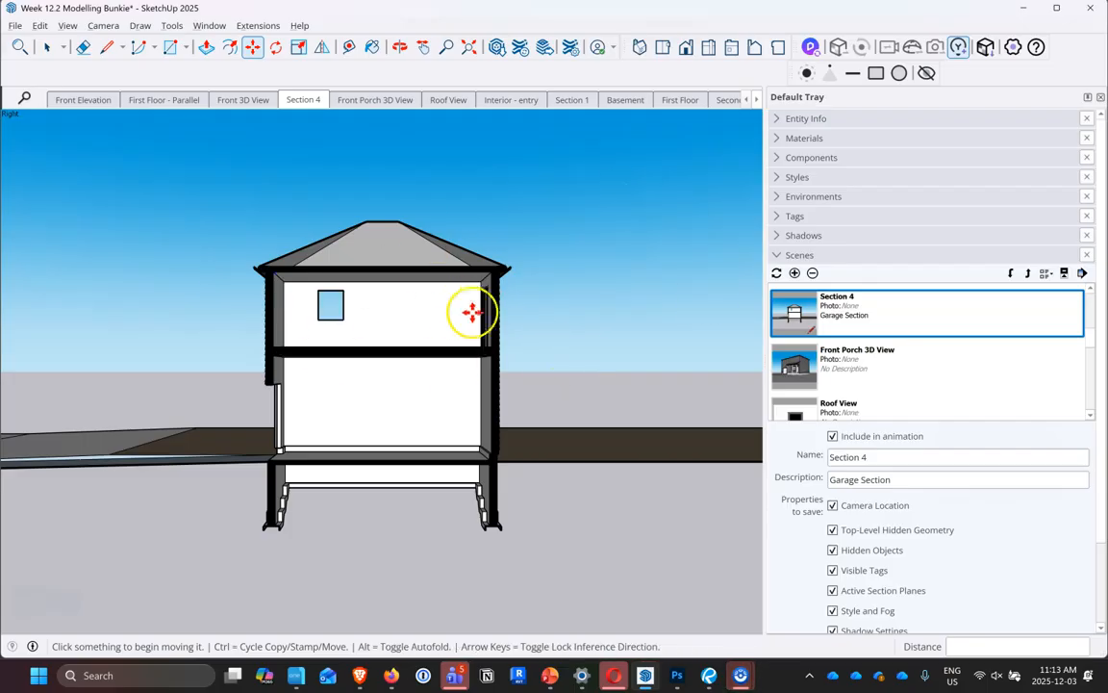
- Try the Back Edges edge style on the garage section view, and turn it off again
left_click(77, 26)
mouse_move(129, 245)
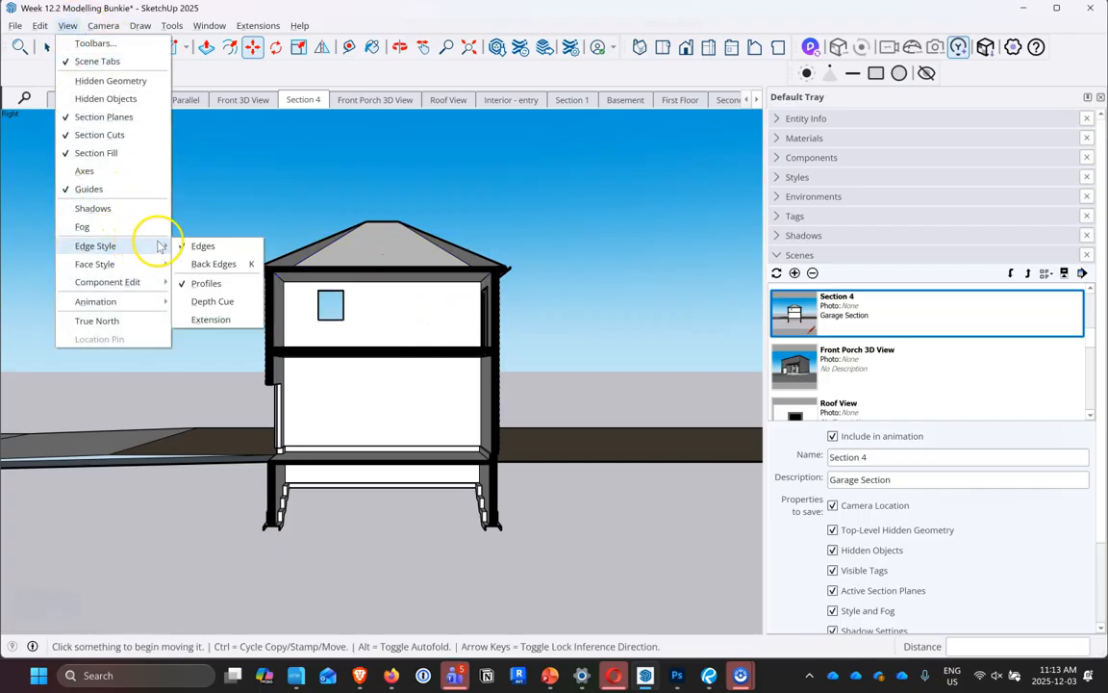
left_click(213, 264)
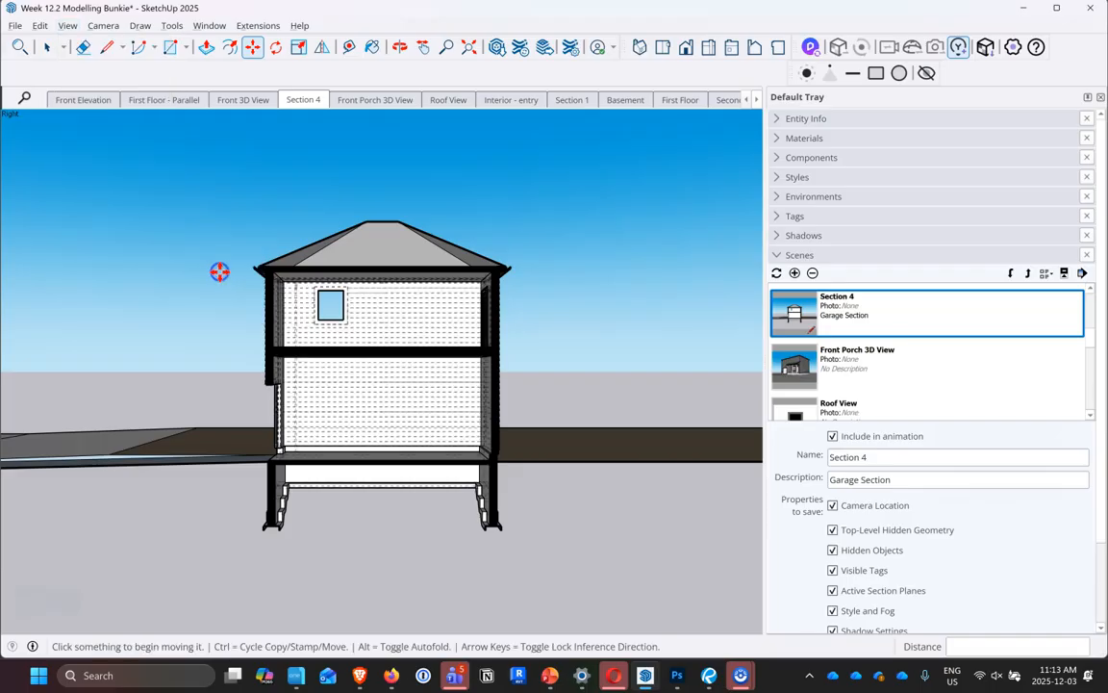
left_click(68, 26)
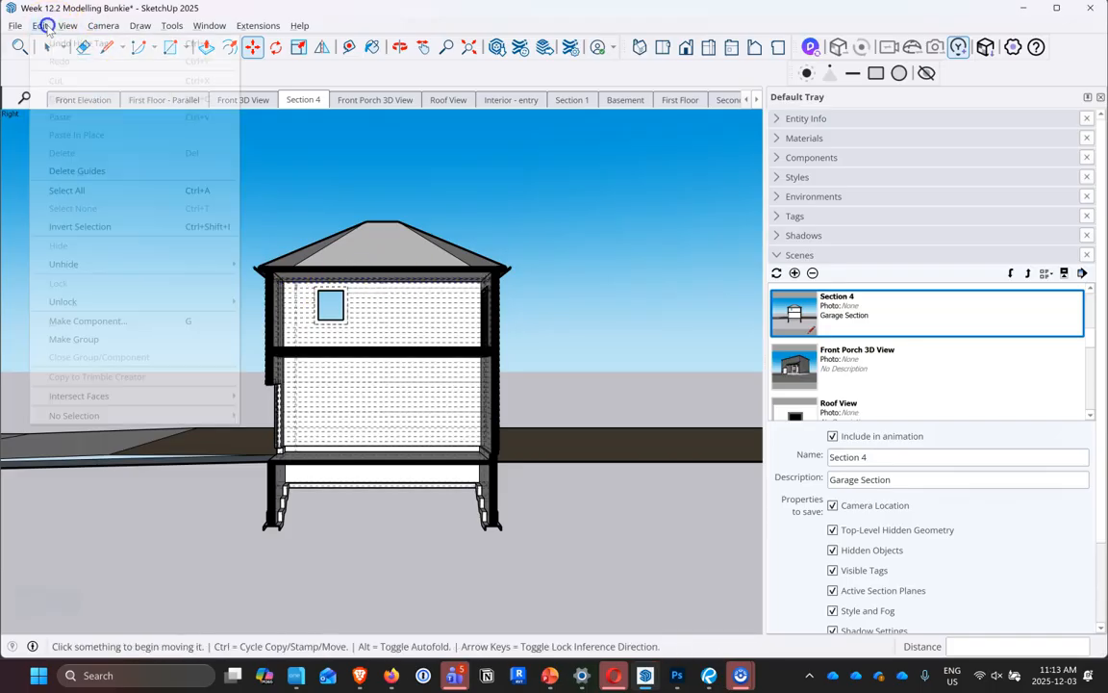
mouse_move(157, 244)
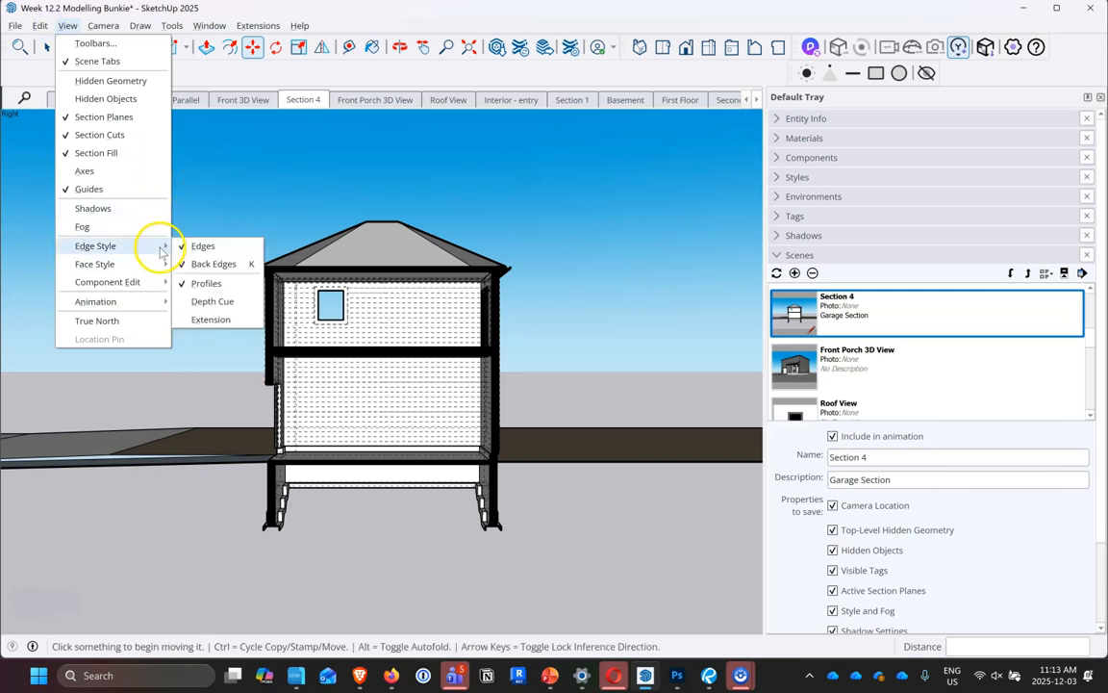
left_click(213, 263)
- Turn on the Depth Cue and Extension edge styles for the garage section view
left_click(44, 26)
mouse_move(59, 28)
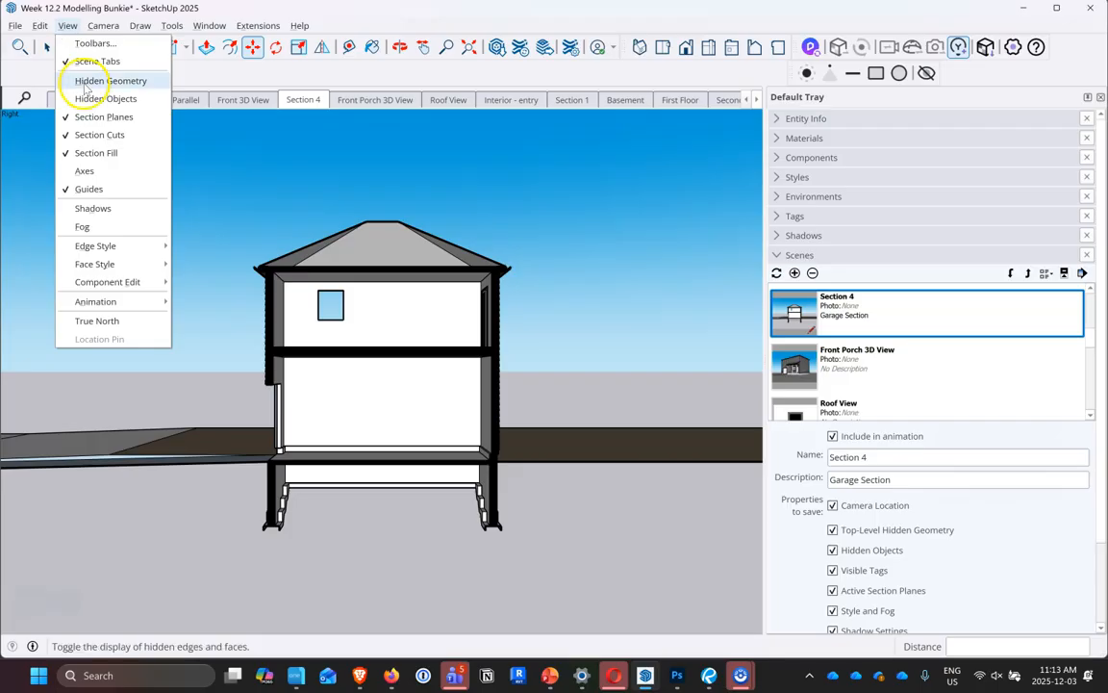
mouse_move(159, 245)
left_click(224, 303)
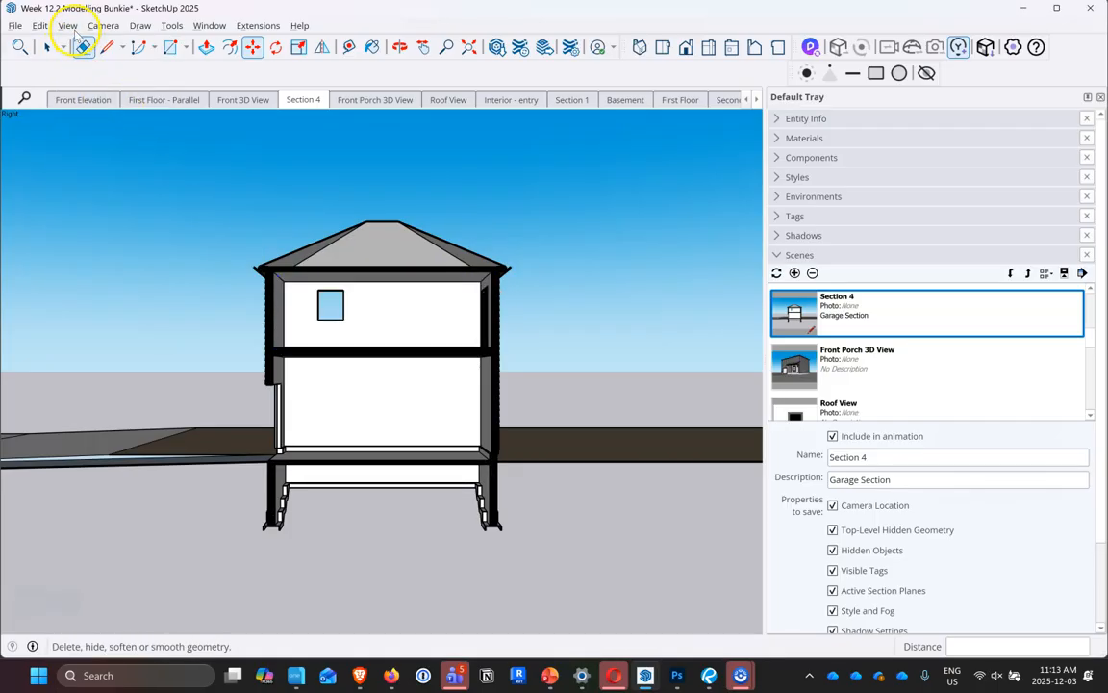
left_click(69, 26)
mouse_move(143, 247)
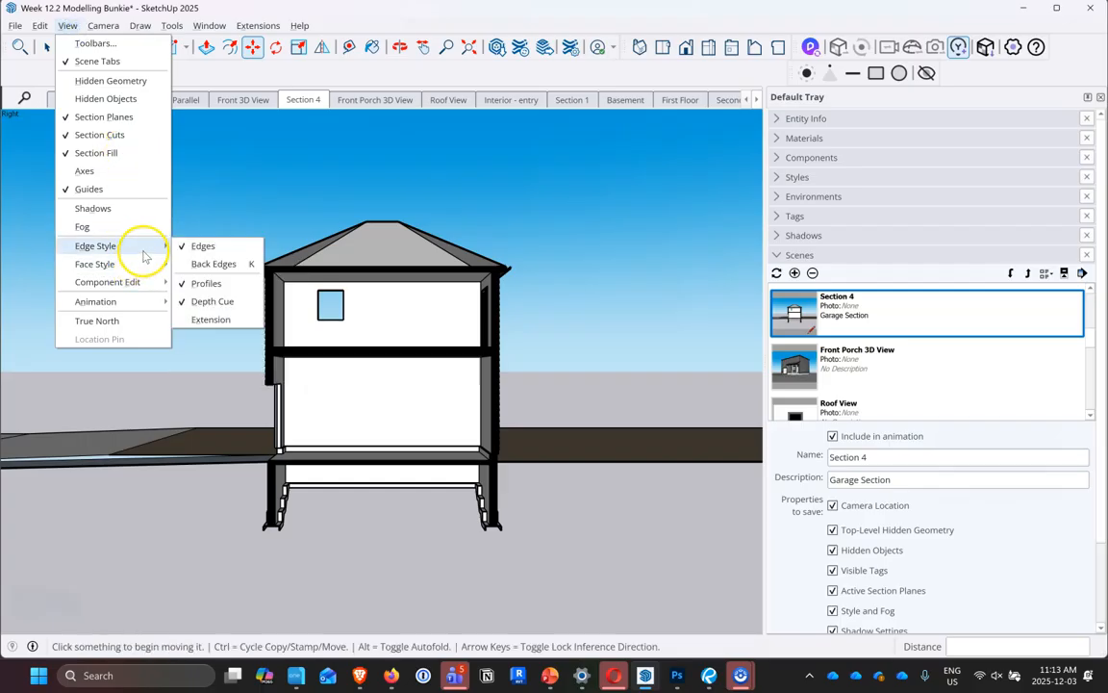
left_click(209, 319)
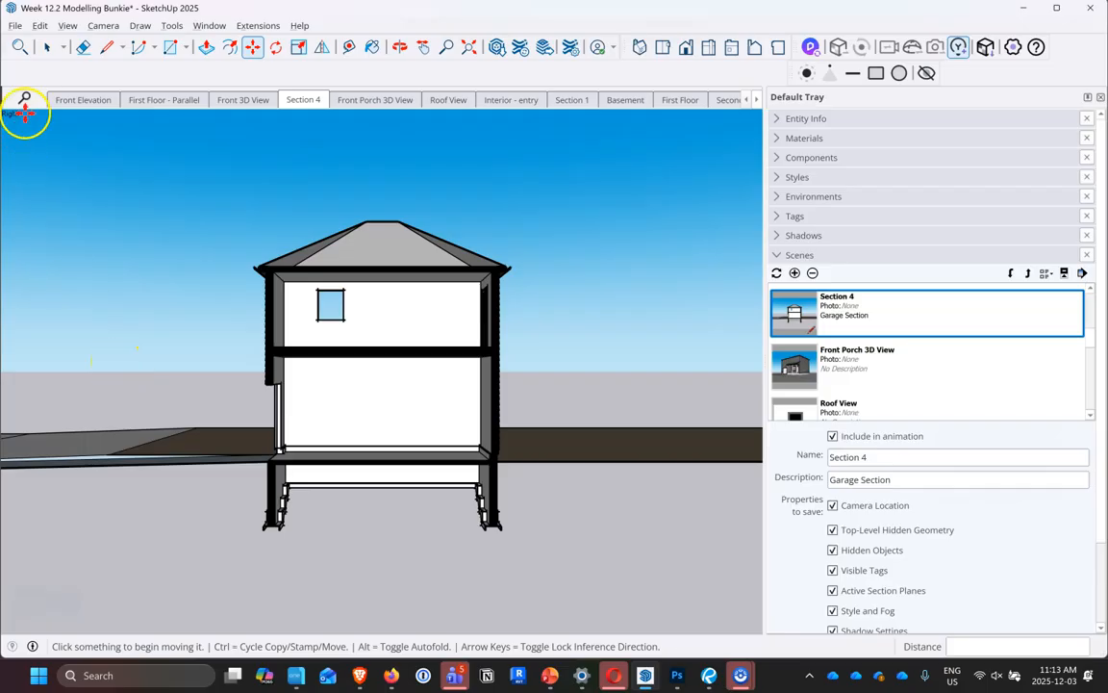
- Try the Hidden Line face style on the section view, followed by Photoreal Materials
left_click(39, 25)
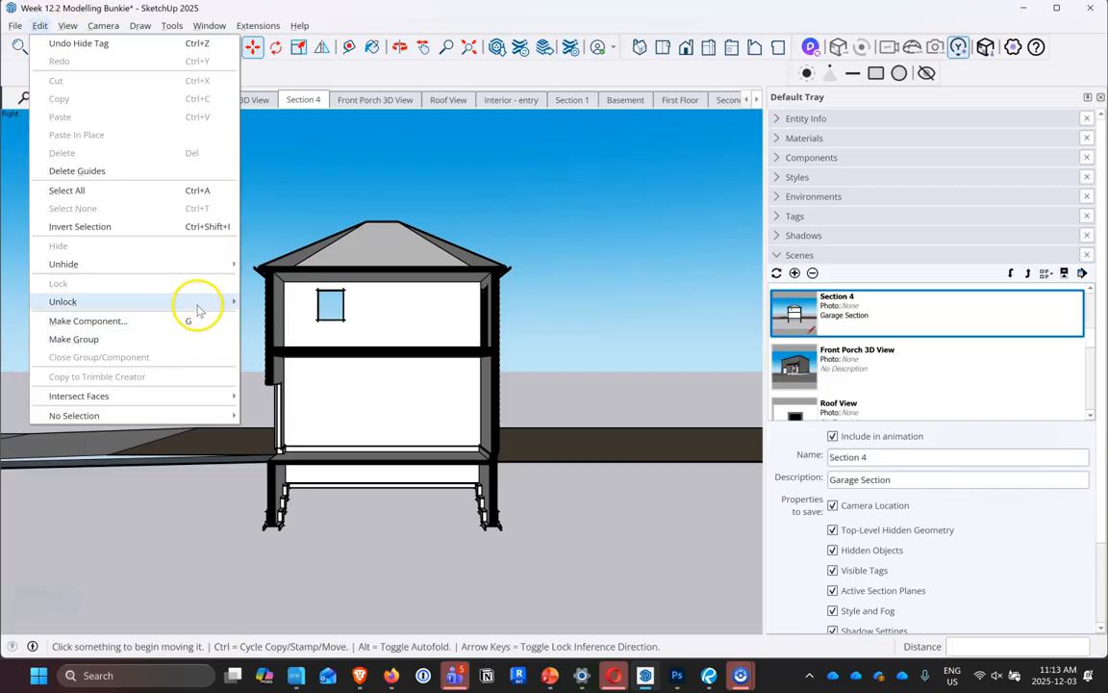
left_click(67, 25)
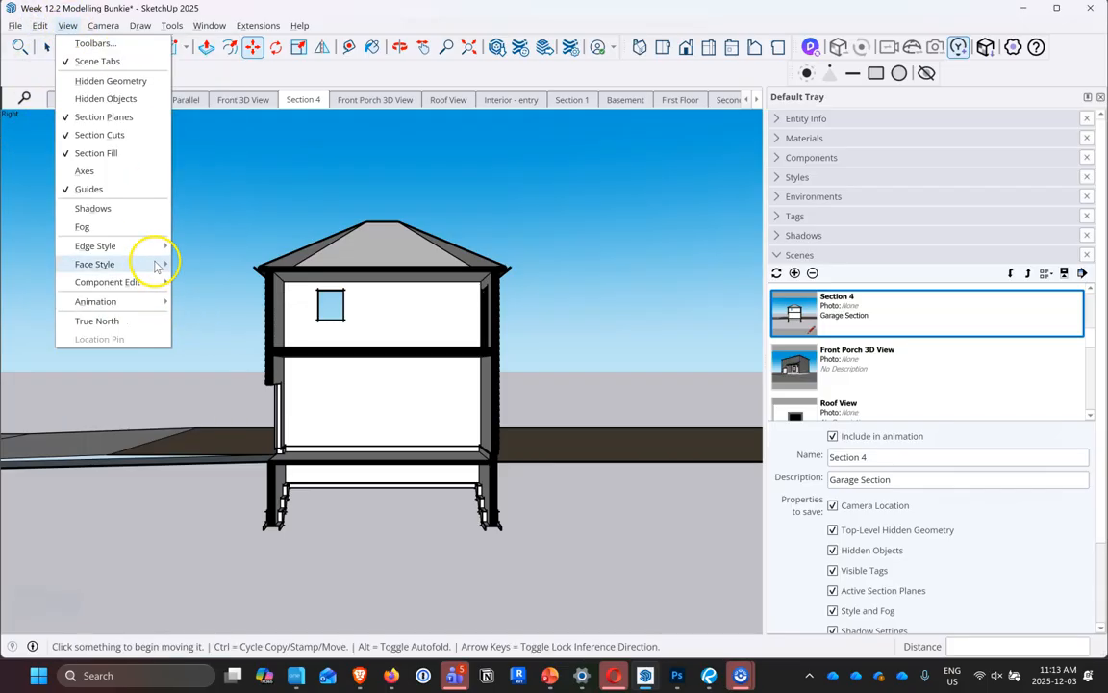
mouse_move(163, 268)
left_click(240, 317)
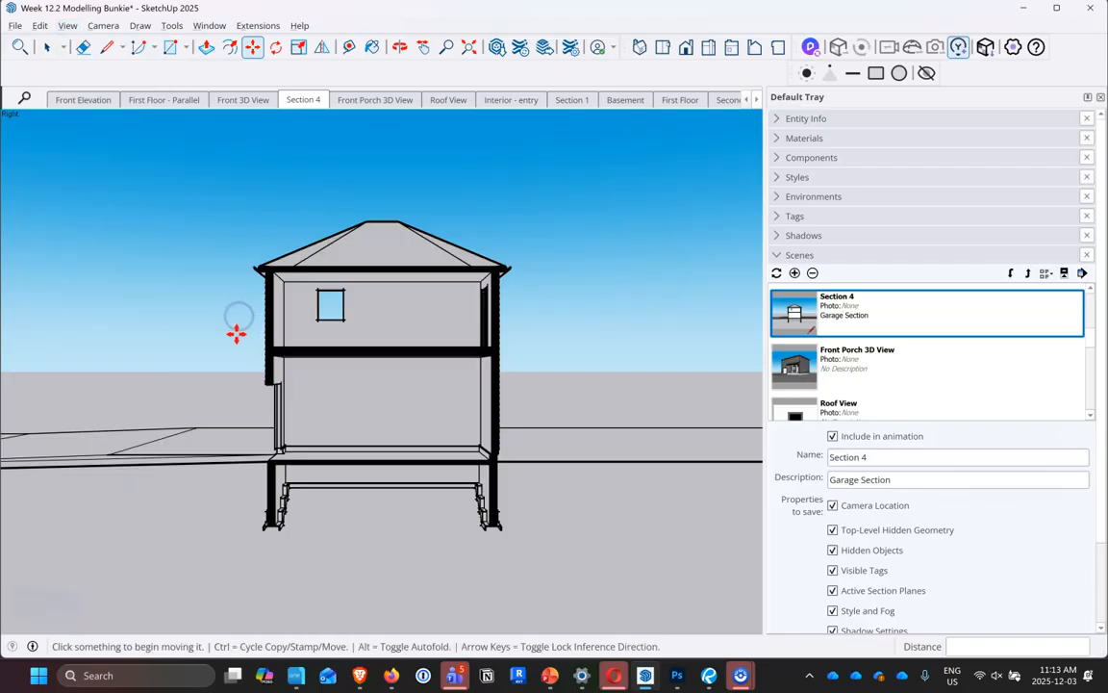
left_click(67, 25)
mouse_move(141, 269)
left_click(223, 390)
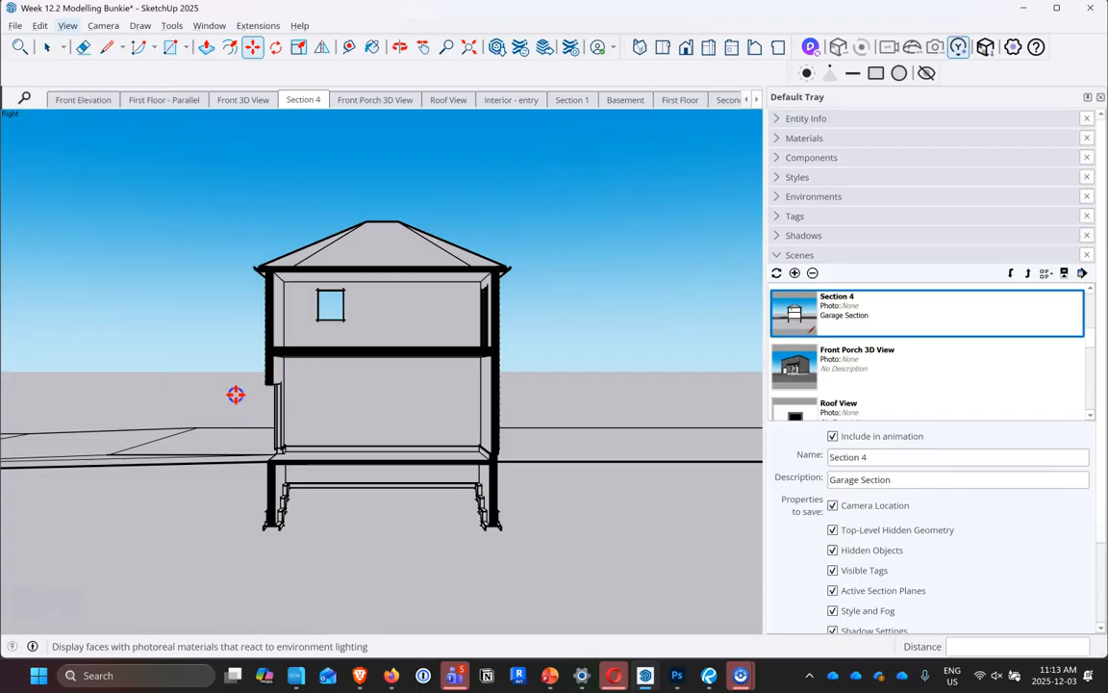
- Set the section view's face style to Shaded With Textures
left_click(71, 27)
mouse_move(144, 265)
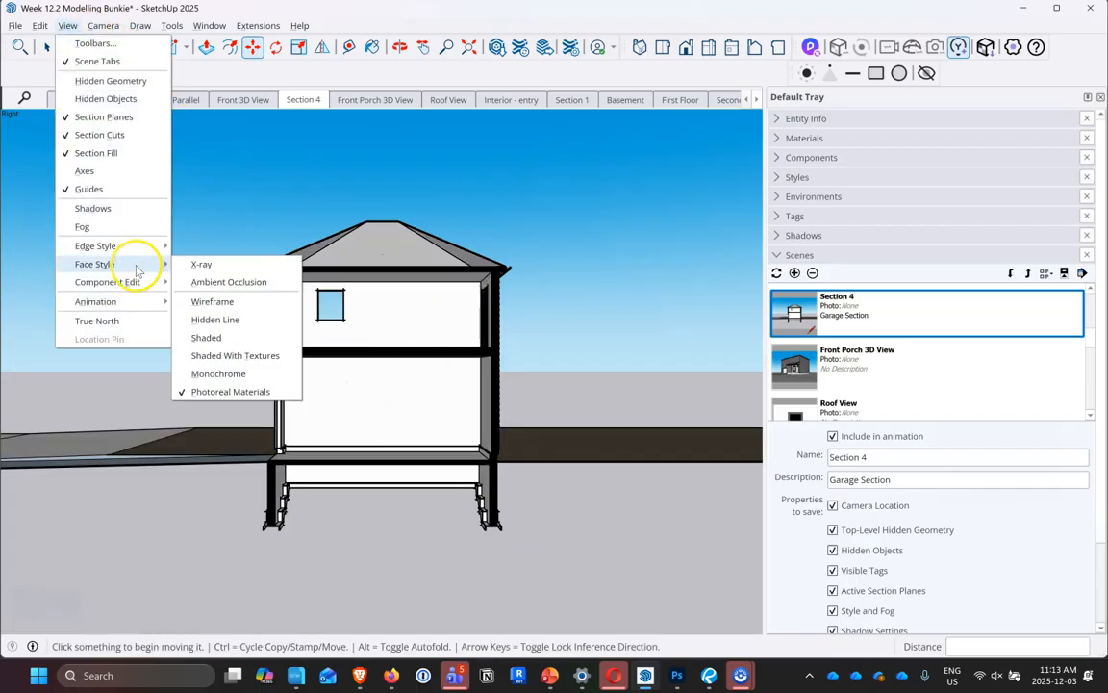
left_click(232, 356)
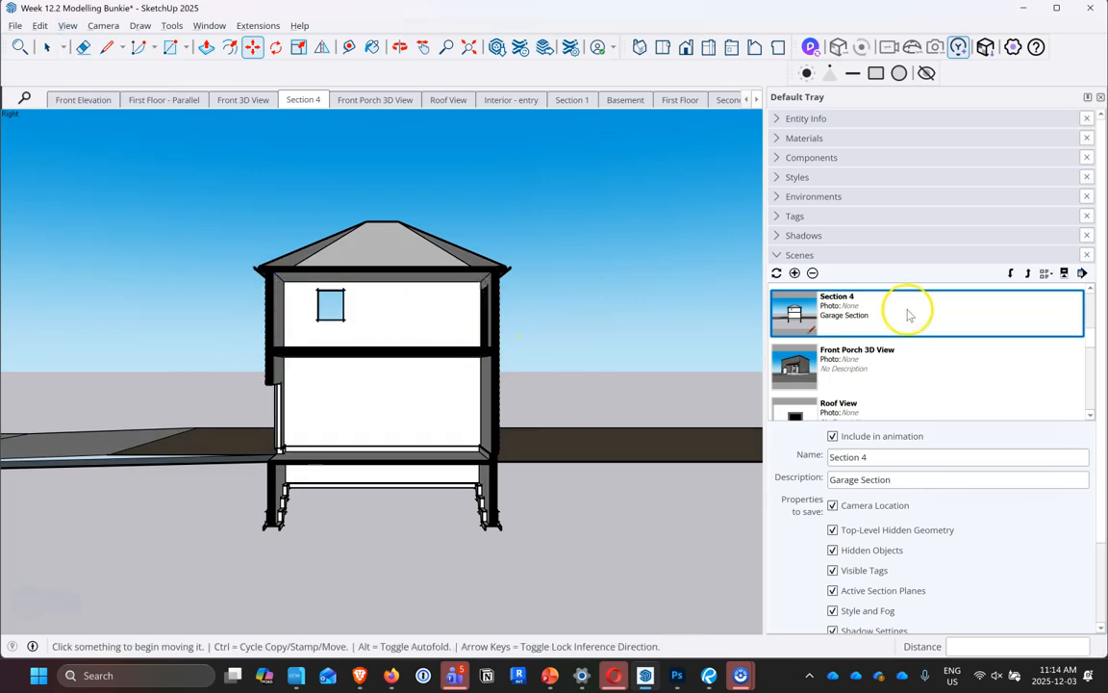
- Update the Section 4 scene with all properties, saving the style changes as a new style
right_click(849, 308)
left_click(844, 330)
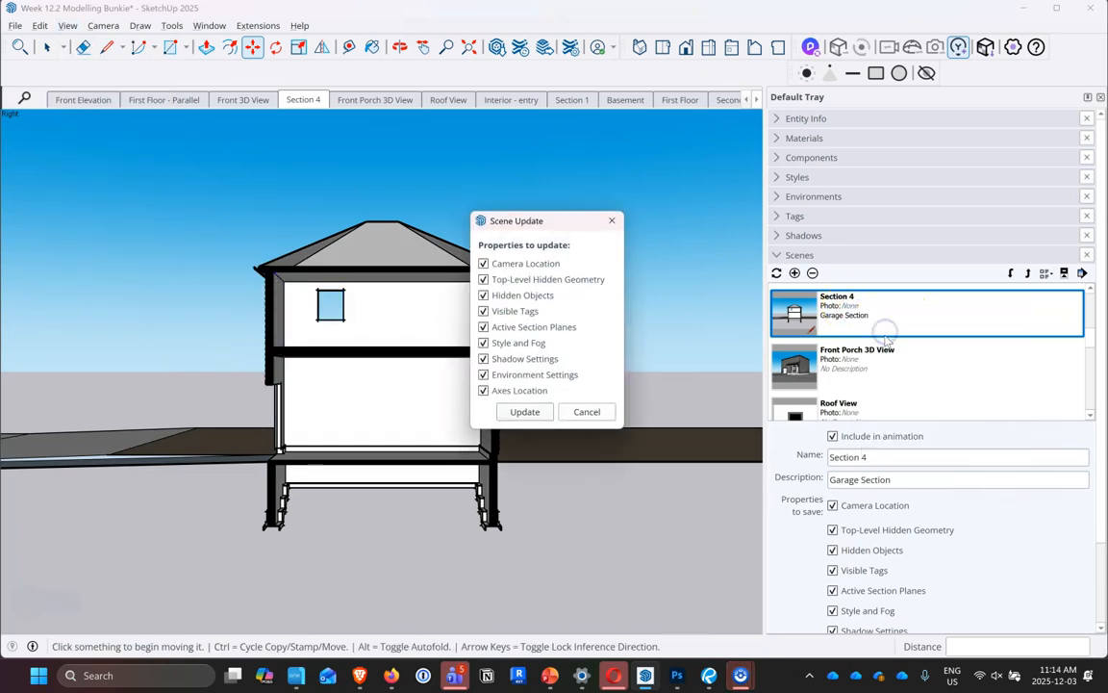
left_click(532, 411)
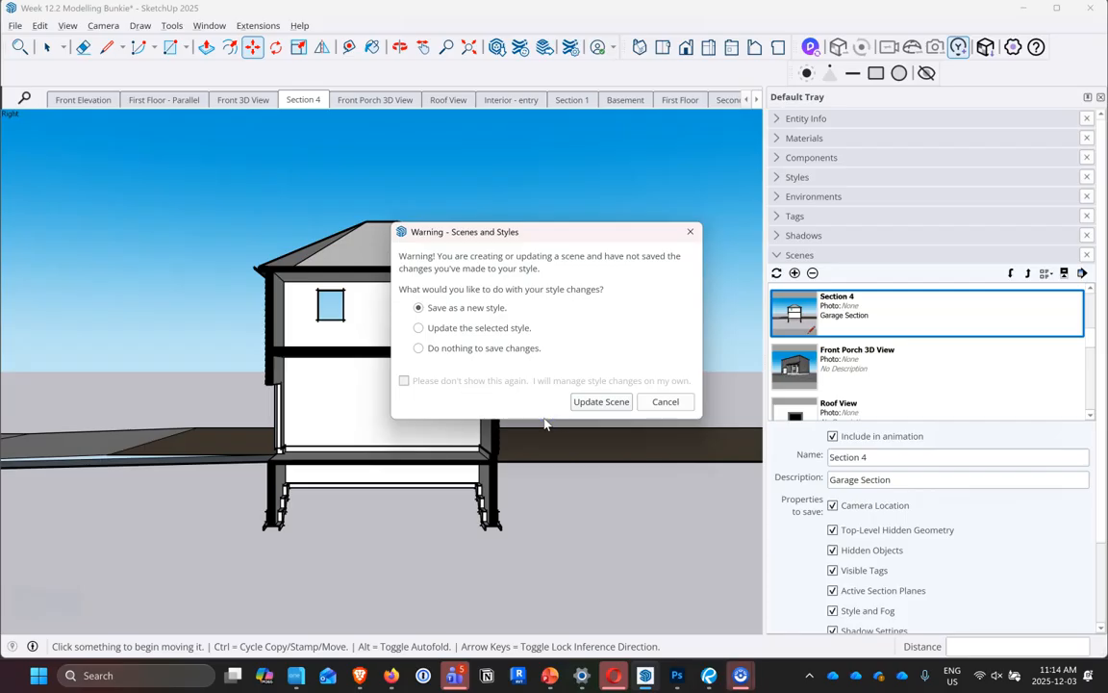
left_click(578, 402)
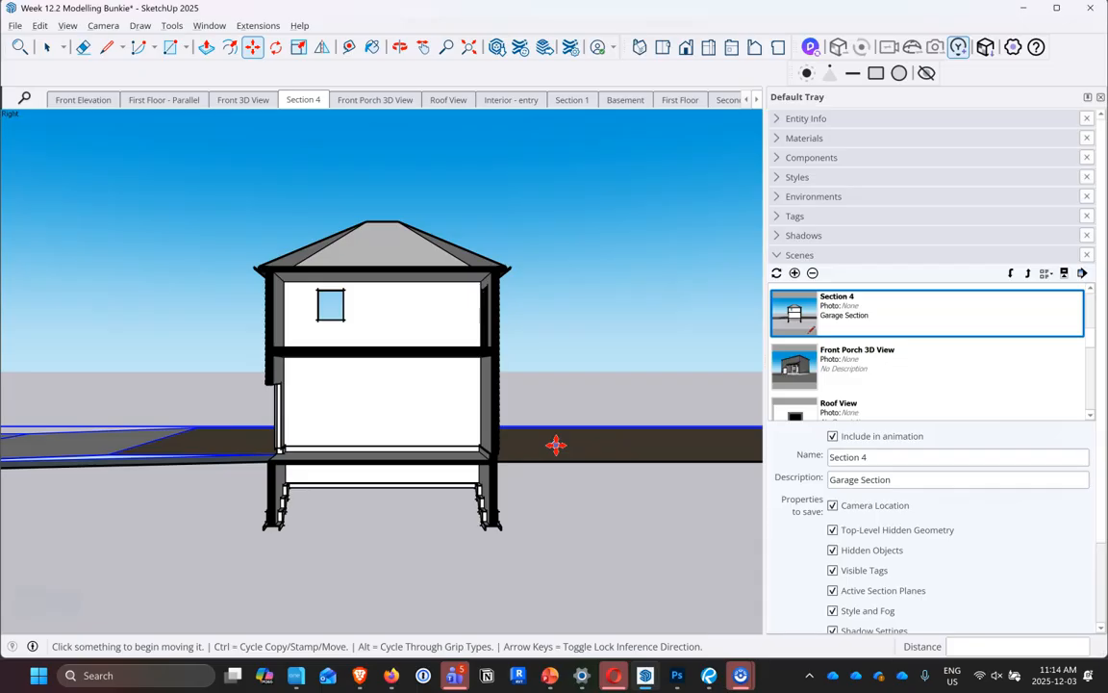
- Switch the face style of the section view to Hidden Line
left_click(40, 25)
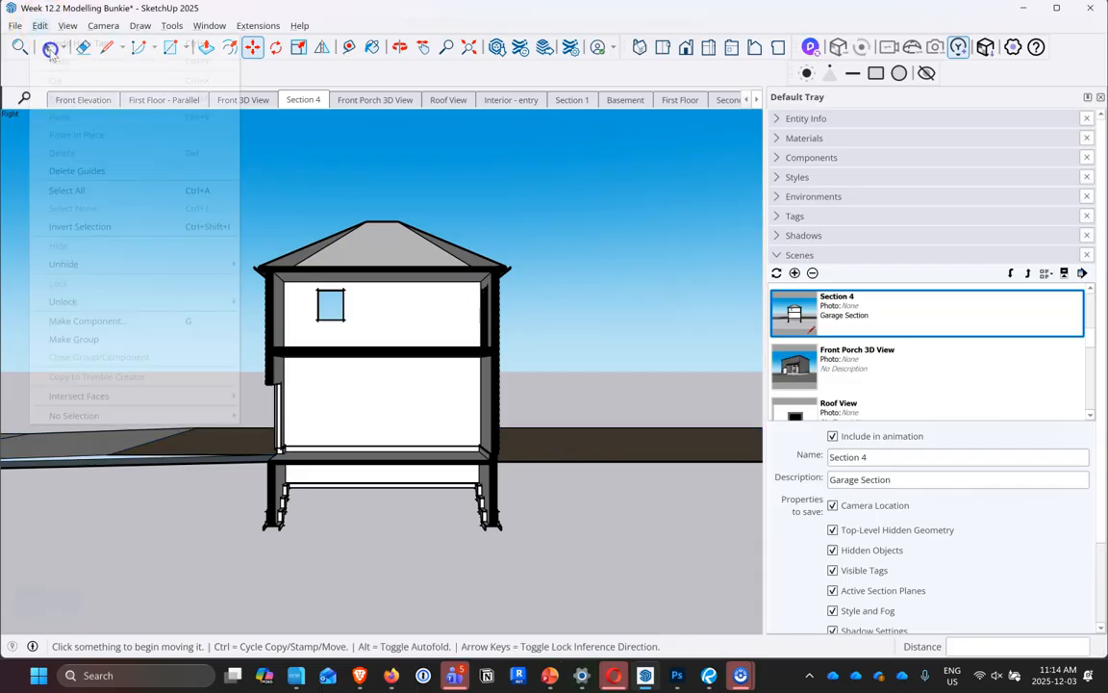
mouse_move(67, 25)
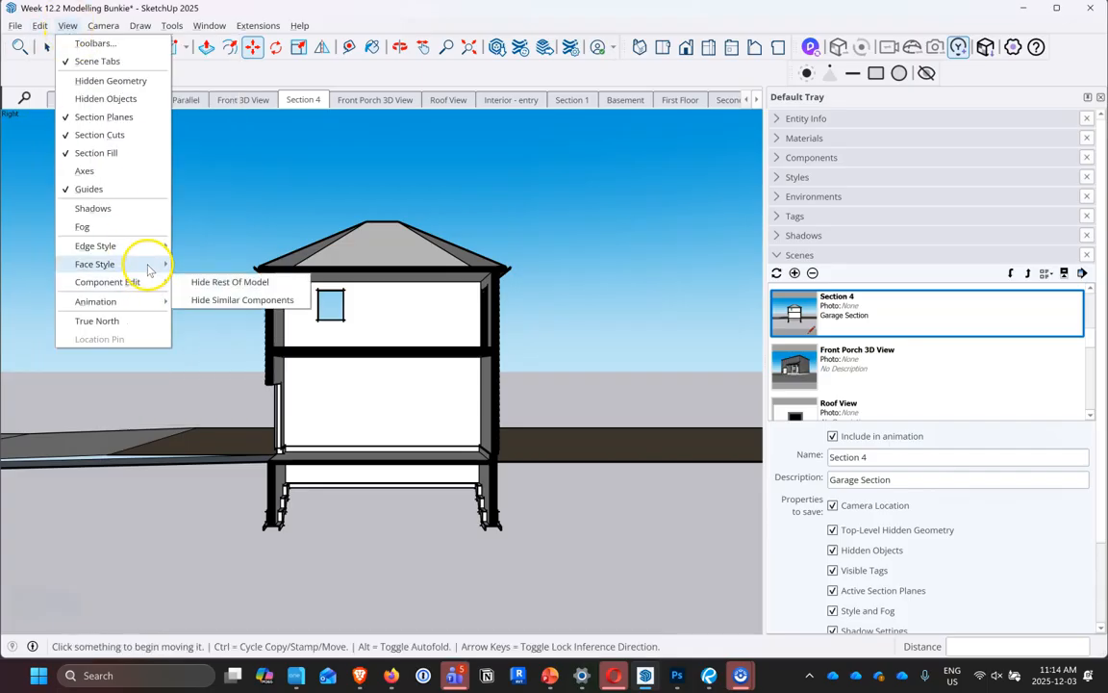
mouse_move(154, 264)
left_click(216, 319)
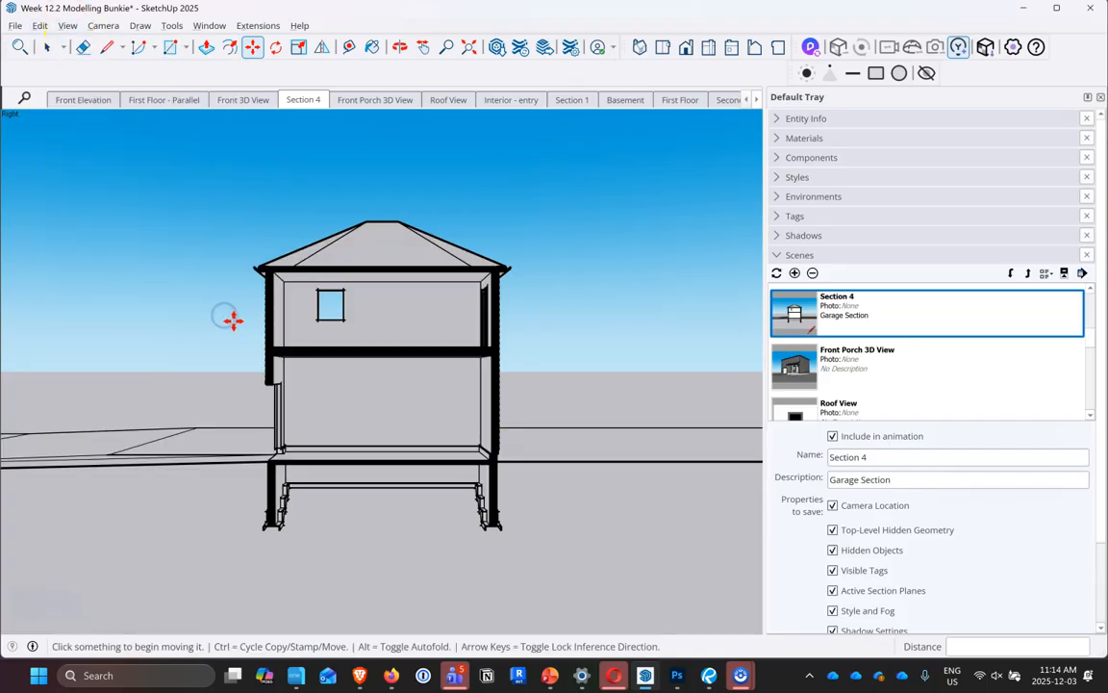
- Export the section view as a 2D JPEG image named Week 12-section 4 2025_1203 in the Tutorial folder
left_click(16, 25)
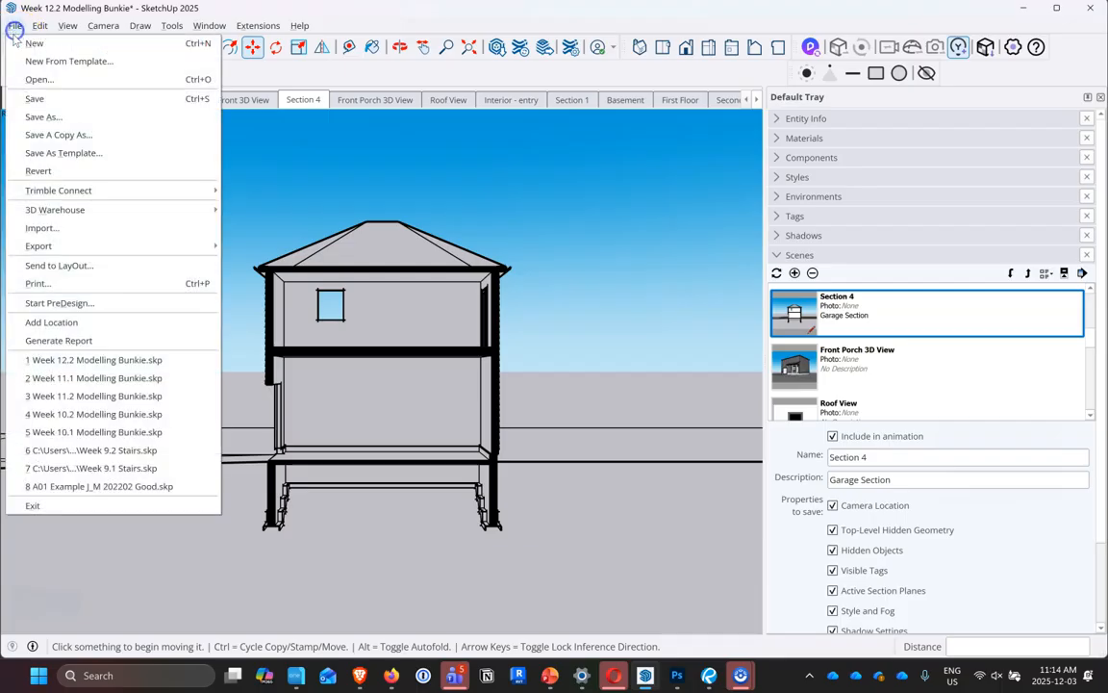
mouse_move(114, 246)
left_click(263, 263)
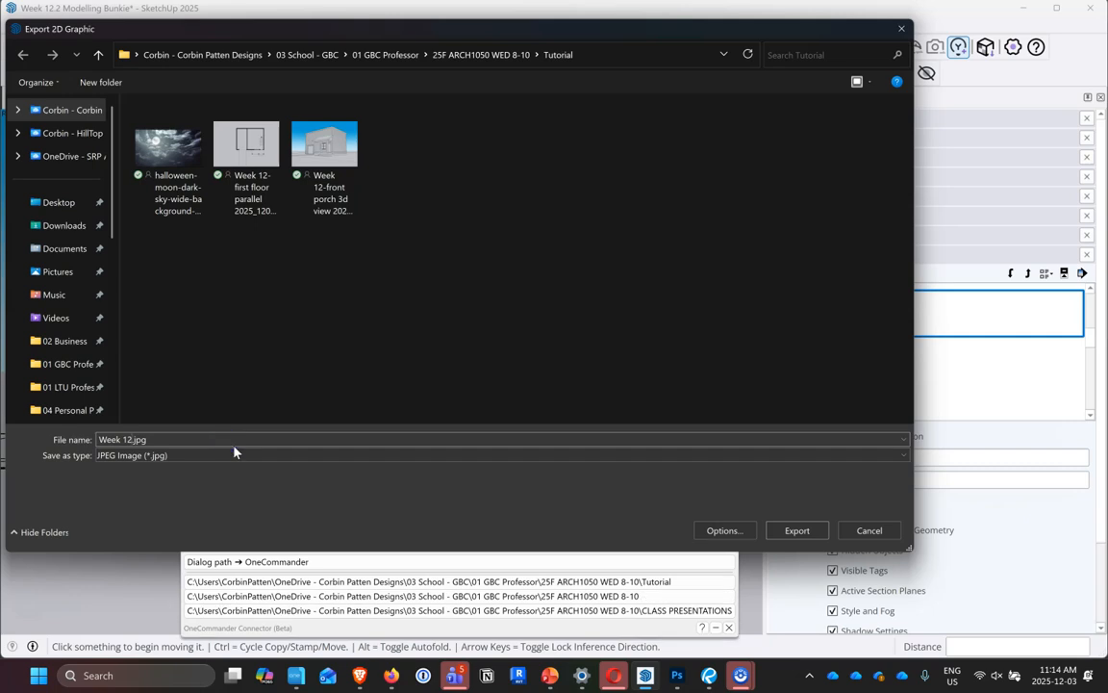
type("-section 4 2025_1203")
left_click(784, 532)
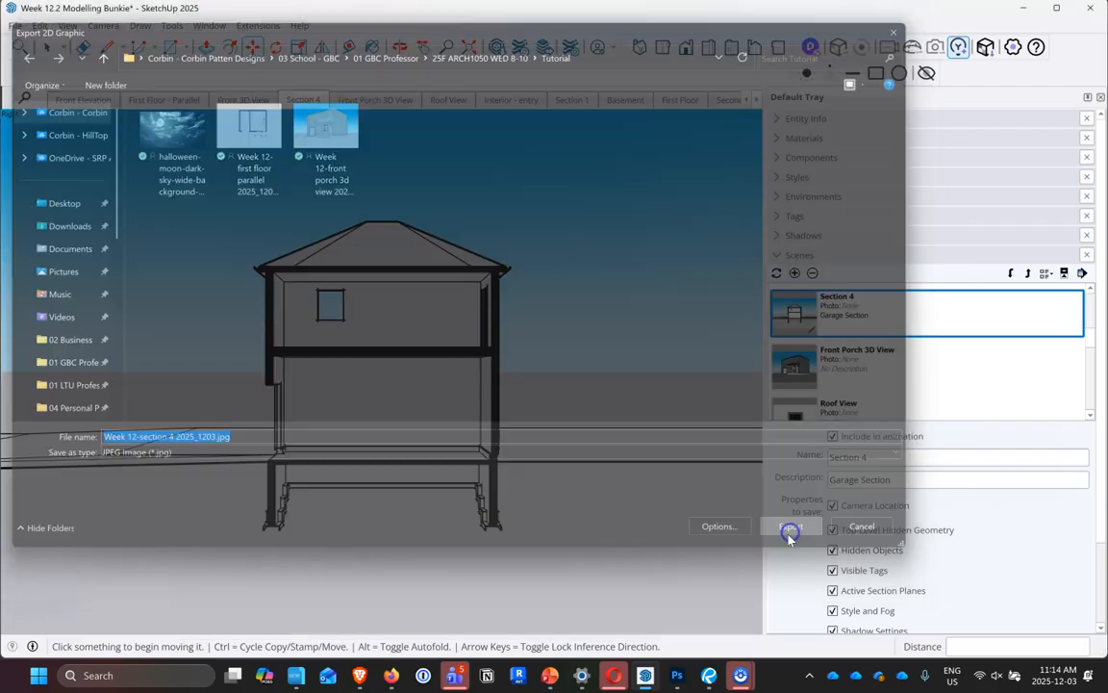